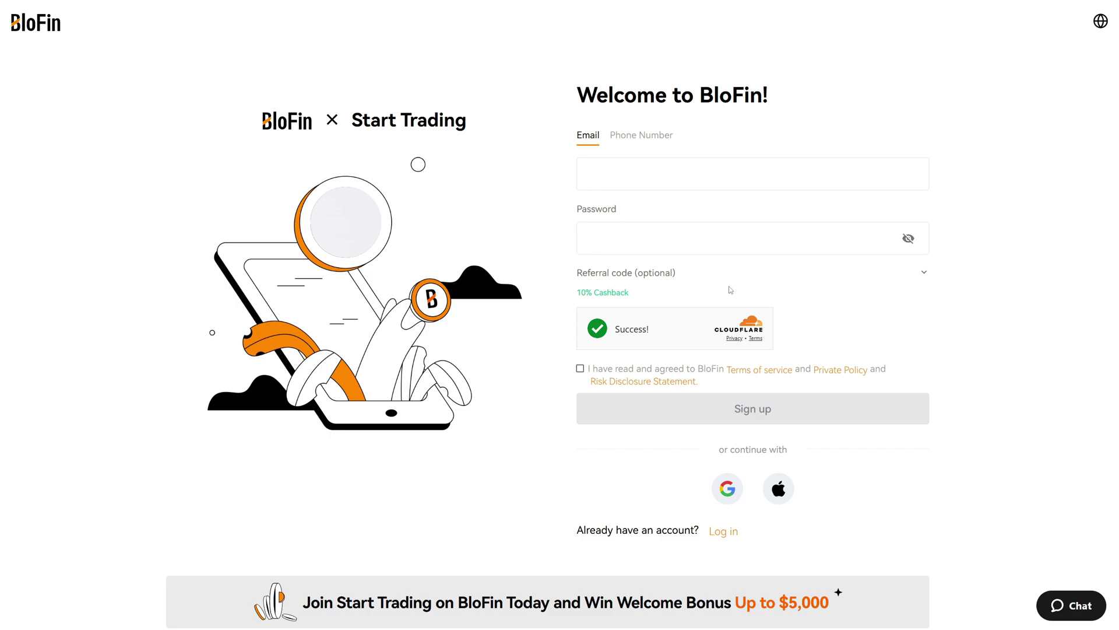
drag(659, 298, 576, 293)
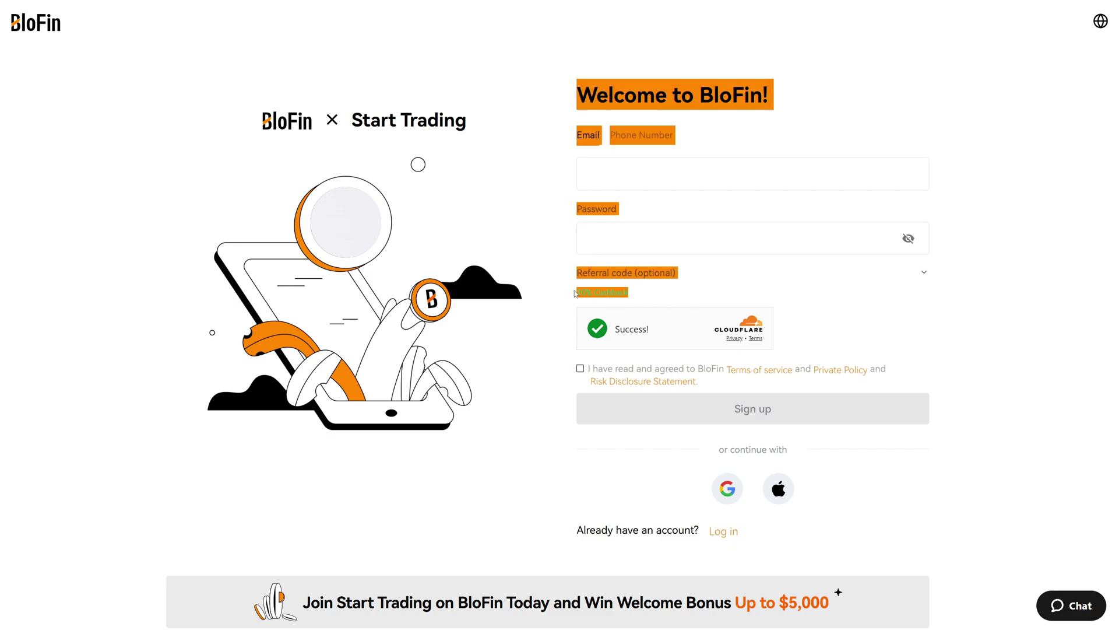
click(633, 293)
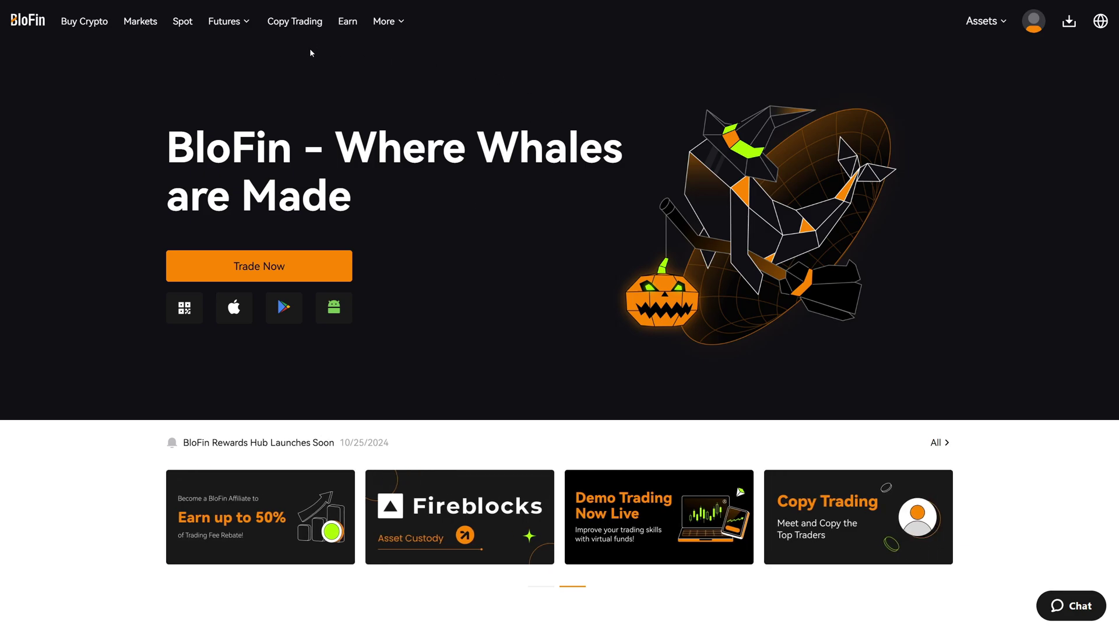
Step: Open the BTCUSDT perpetual futures trading page and set the market order amount to 100 USDT
mouse_move(239, 37)
click(241, 57)
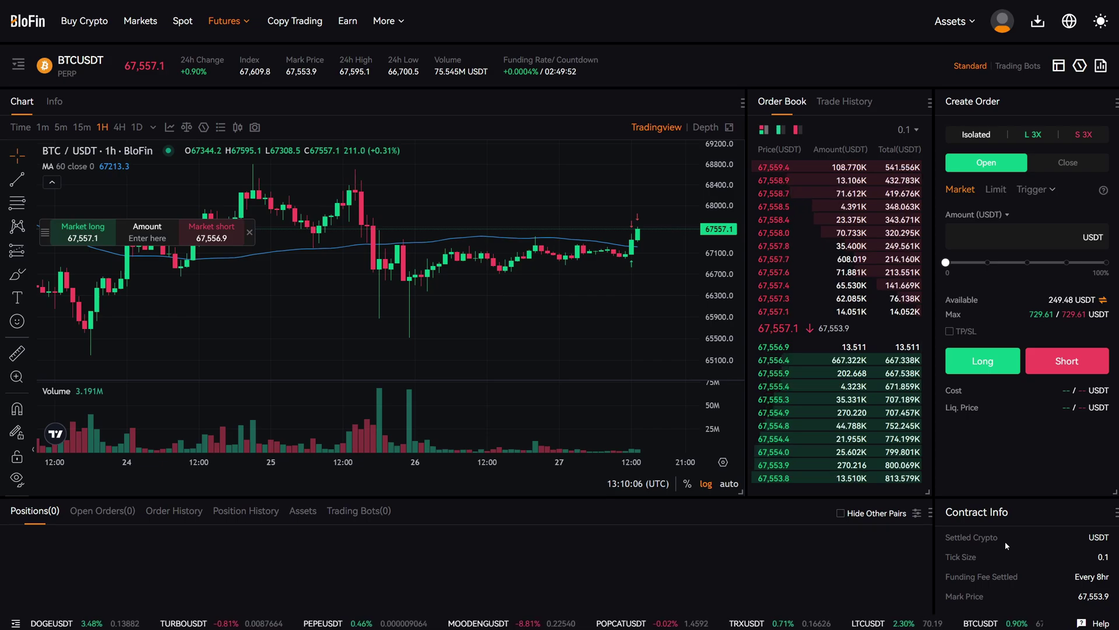
click(1006, 246)
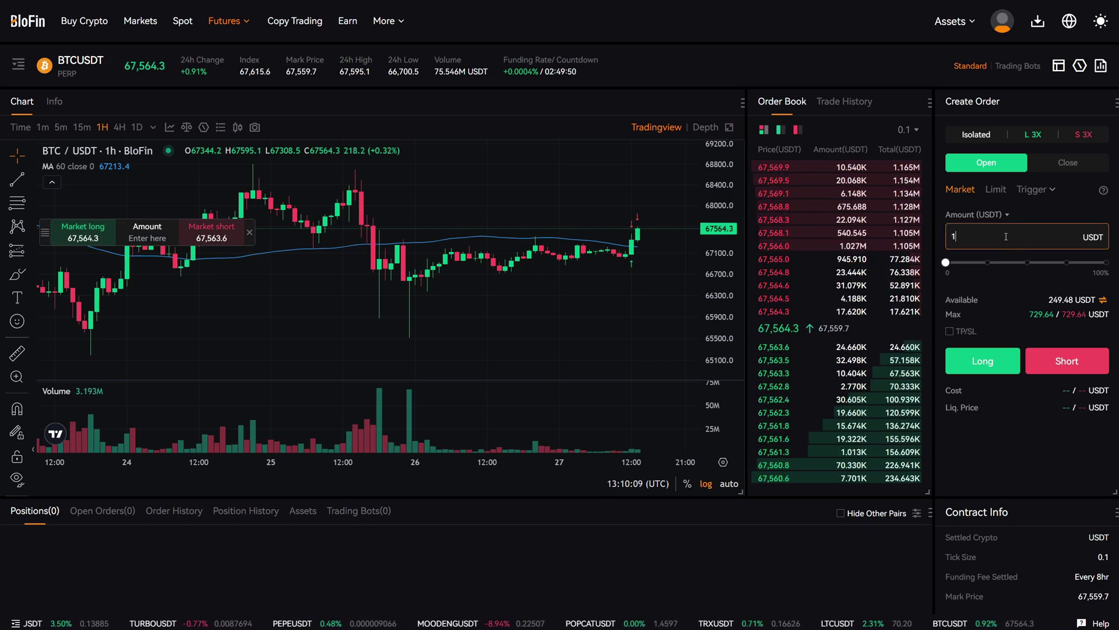
text(100)
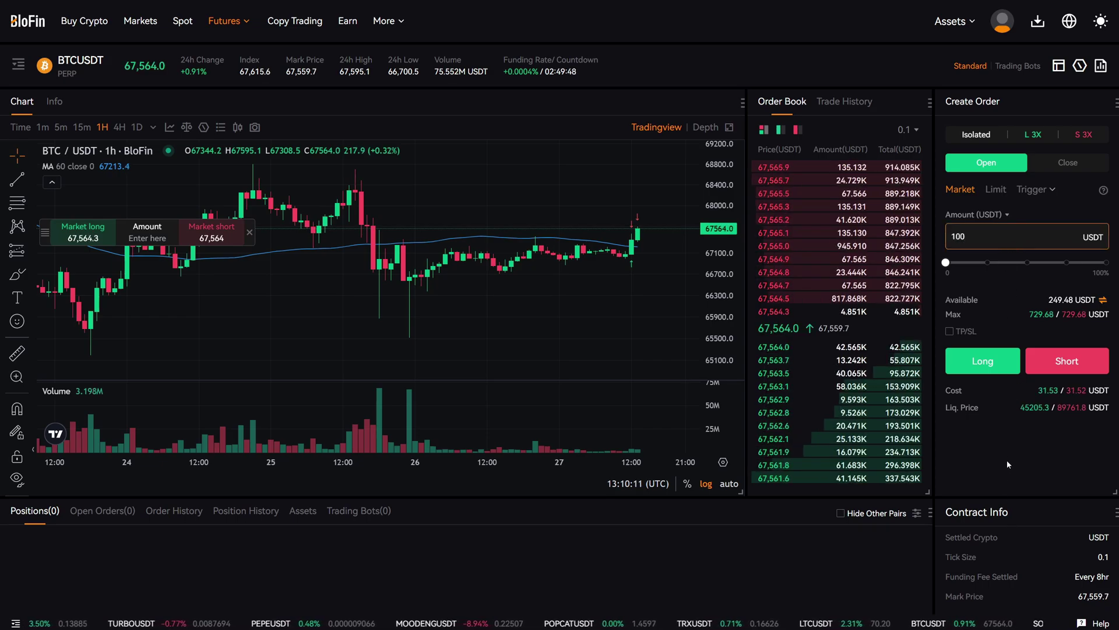
click(1007, 460)
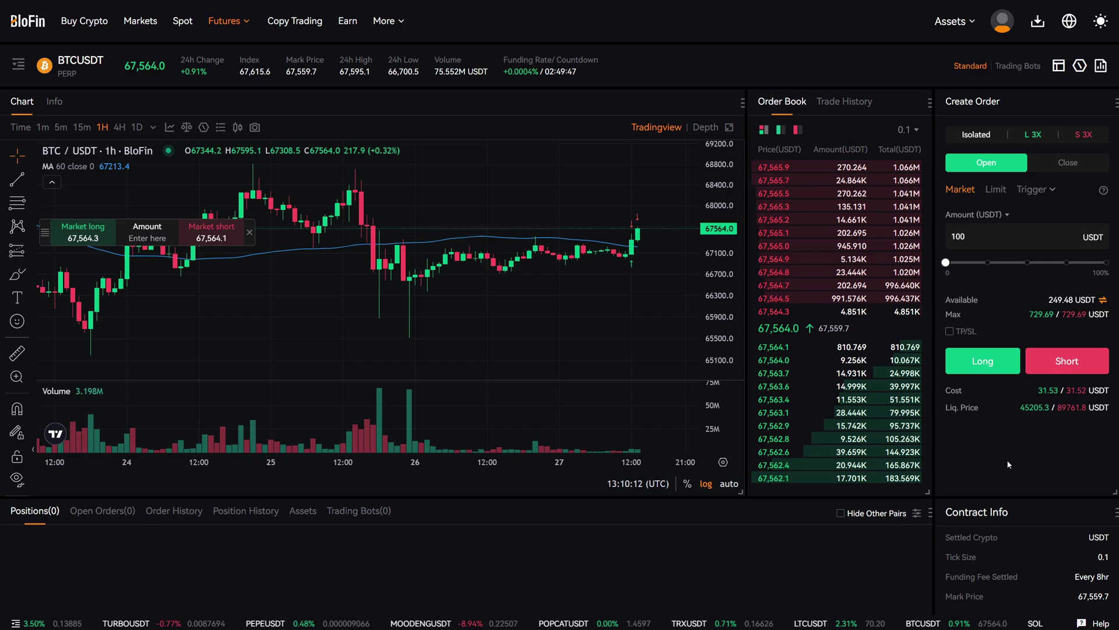
Step: Enable TP/SL with a take-profit trigger of 68000 and a stop-loss trigger of 66700 USDT, and open the long position
click(960, 331)
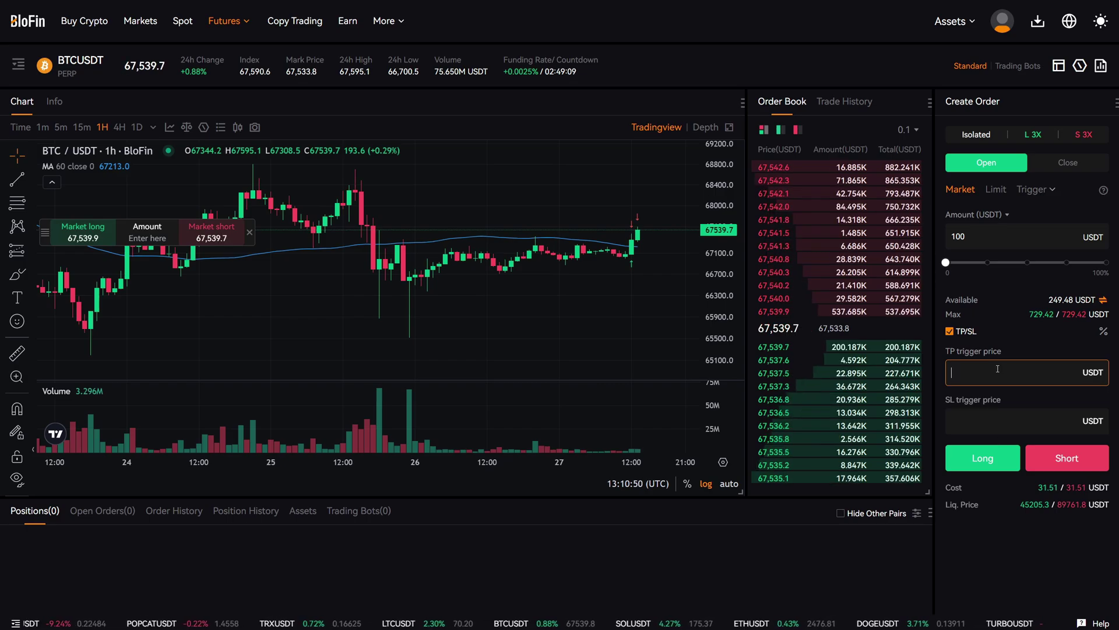
click(995, 369)
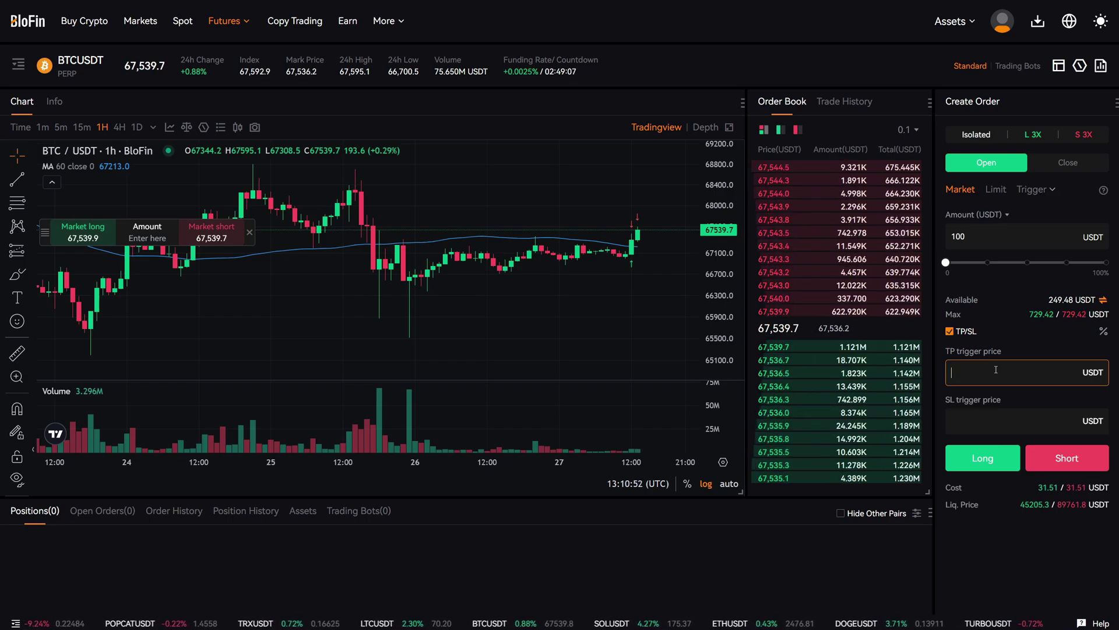
text(68000)
key(Tab)
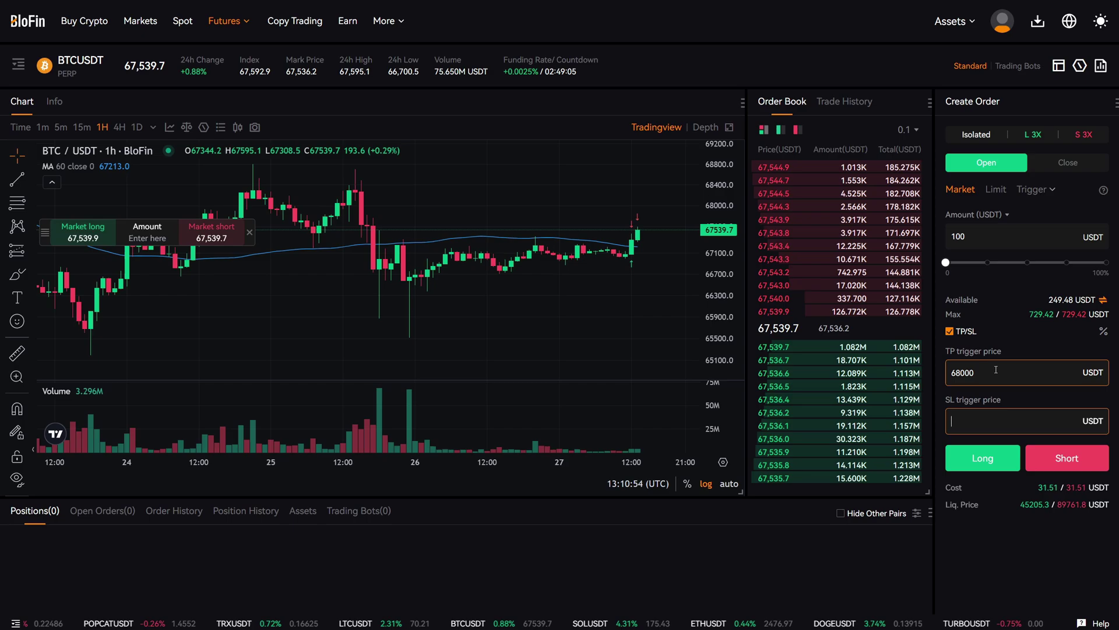
text(66700)
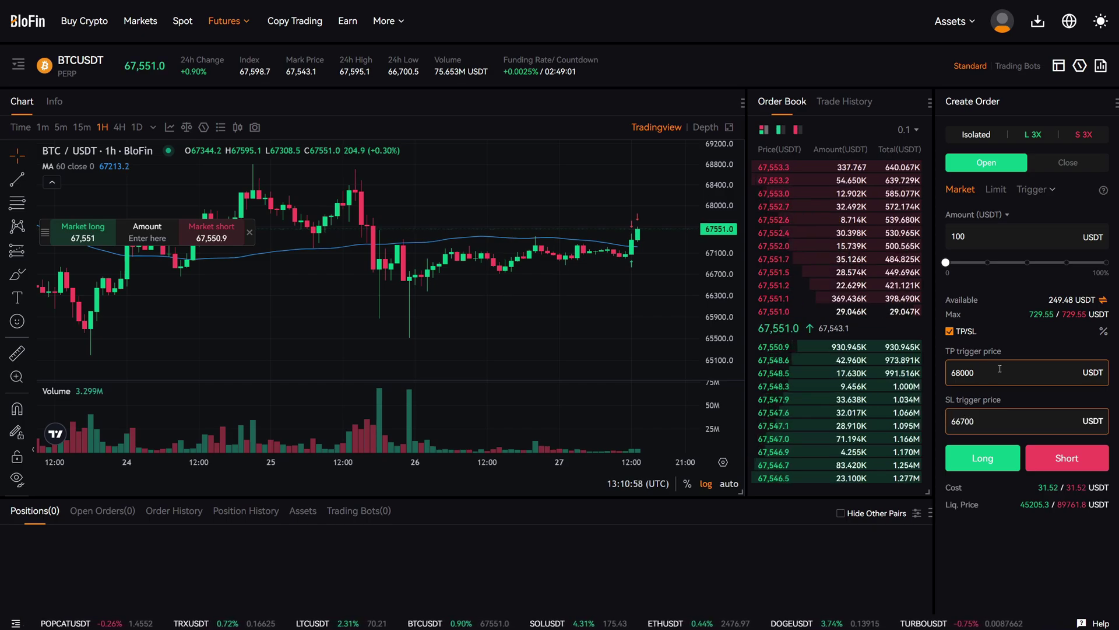
click(983, 460)
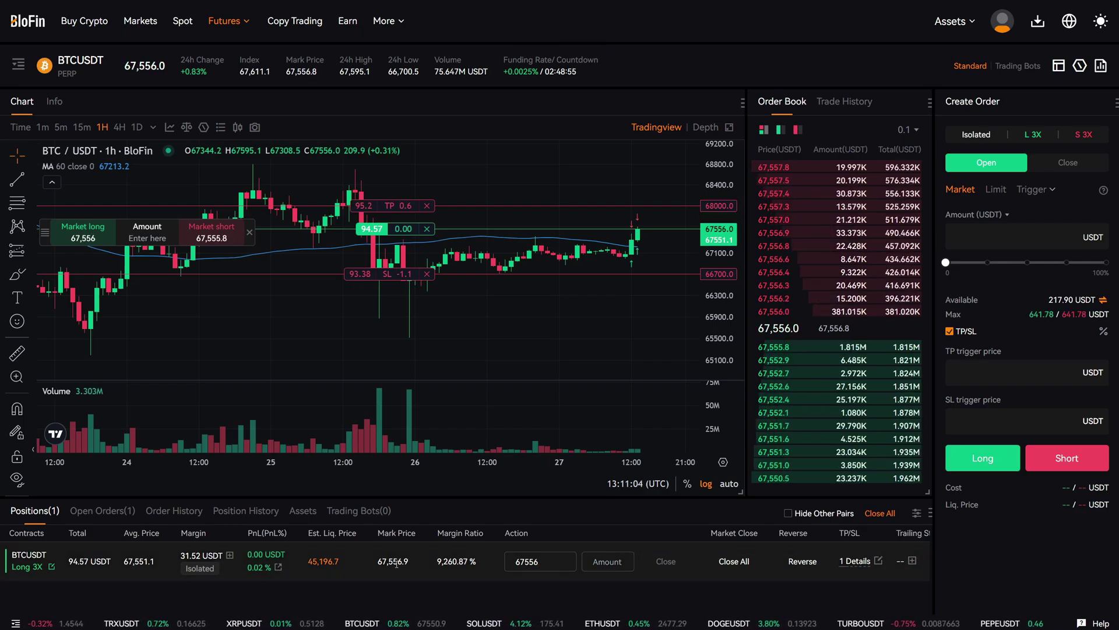
Step: Open the TP/SL details of the BTCUSDT long position and cancel its existing partial-position TP/SL order
click(878, 561)
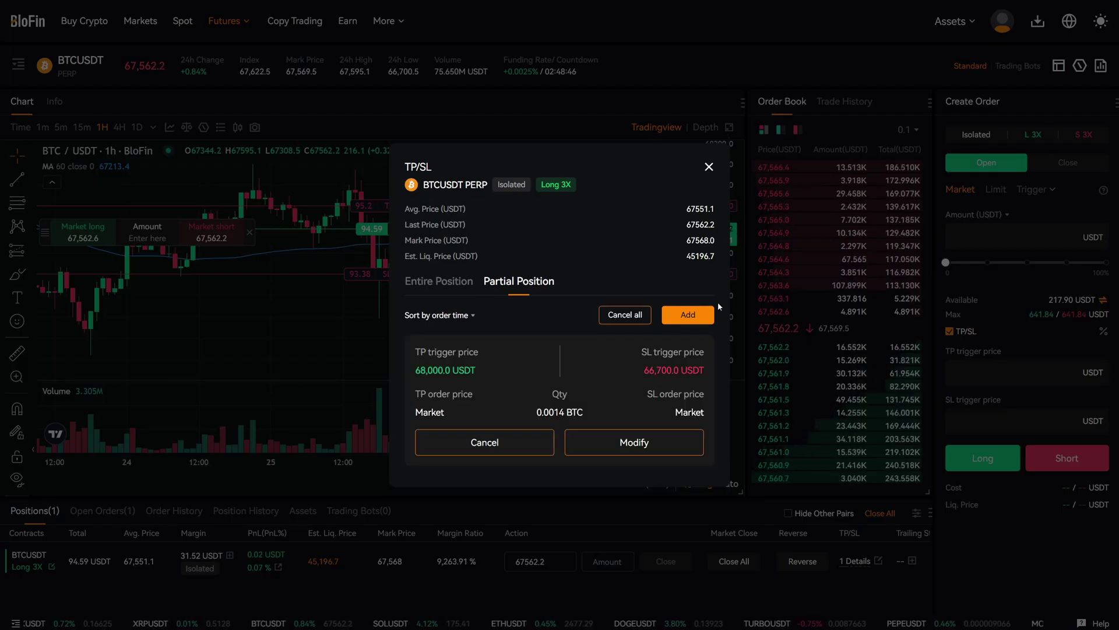
click(563, 342)
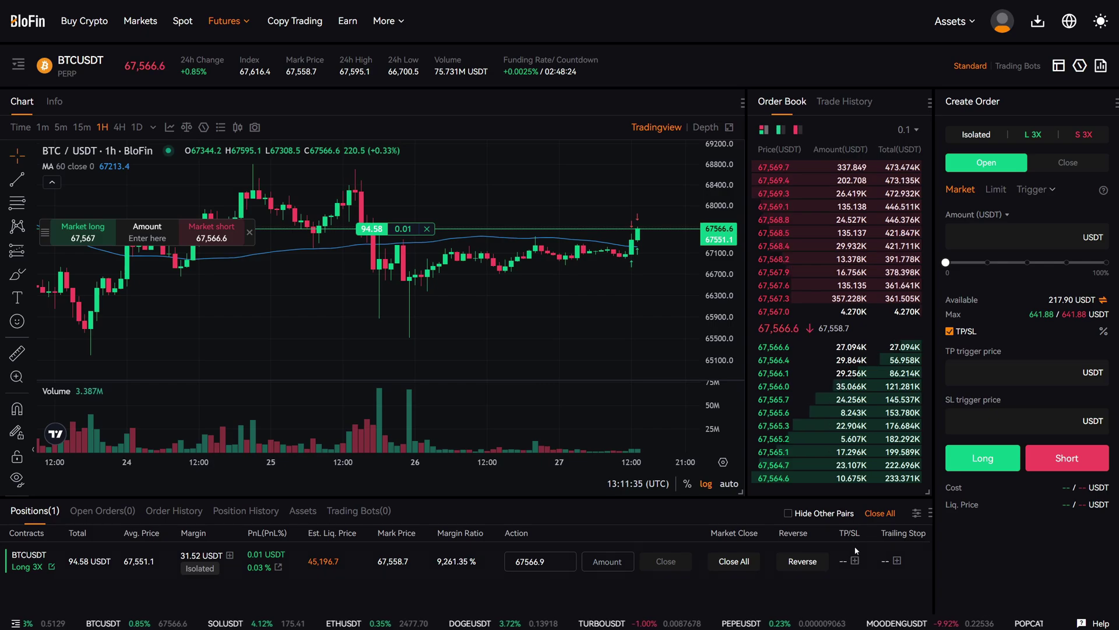
Step: Start a new TP/SL for the entire BTCUSDT position and base the take-profit trigger on Price (%)
click(856, 560)
key(ctrl+minus)
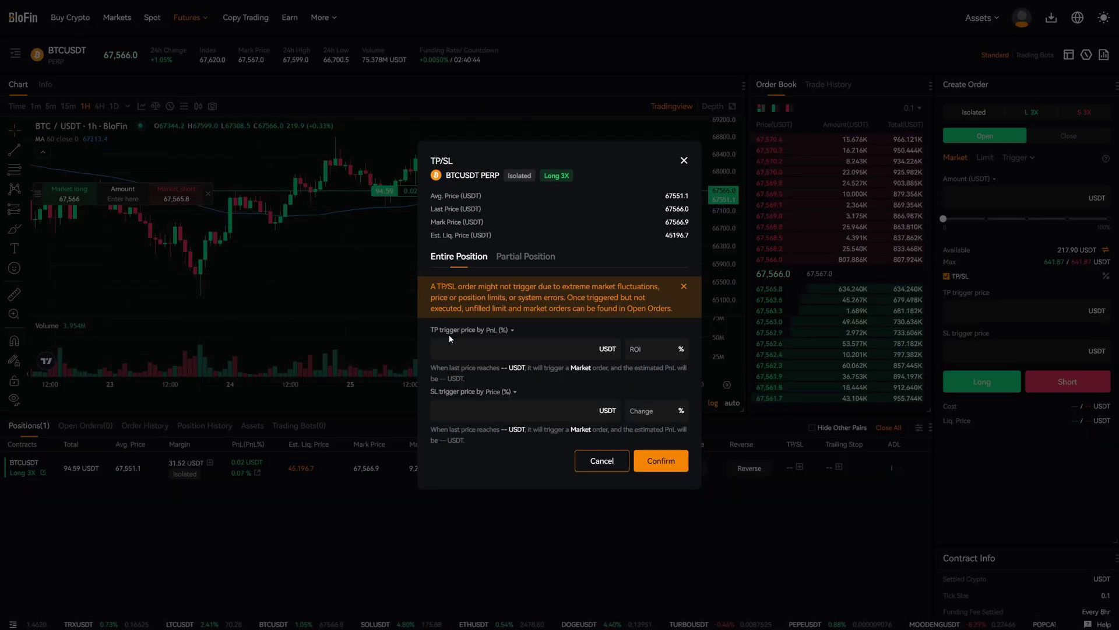
click(528, 342)
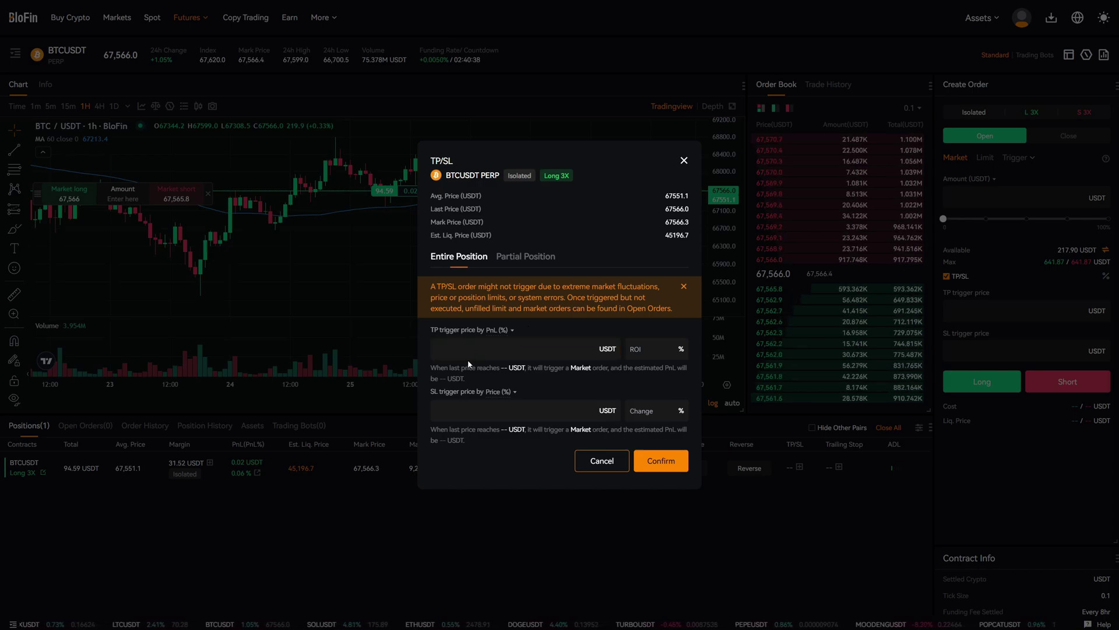
click(499, 330)
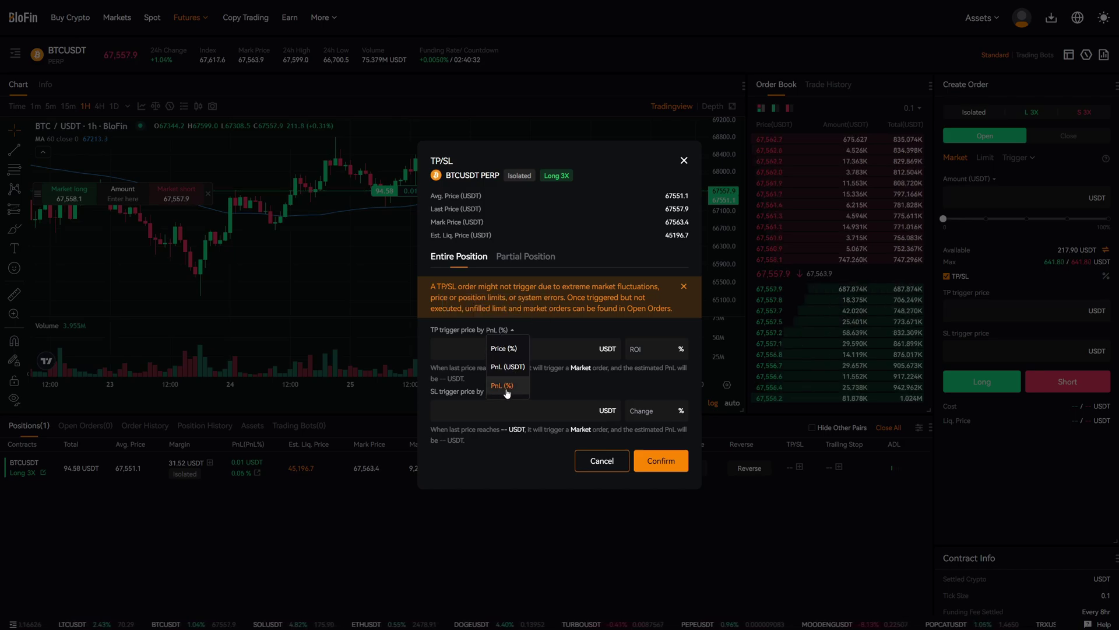
click(503, 348)
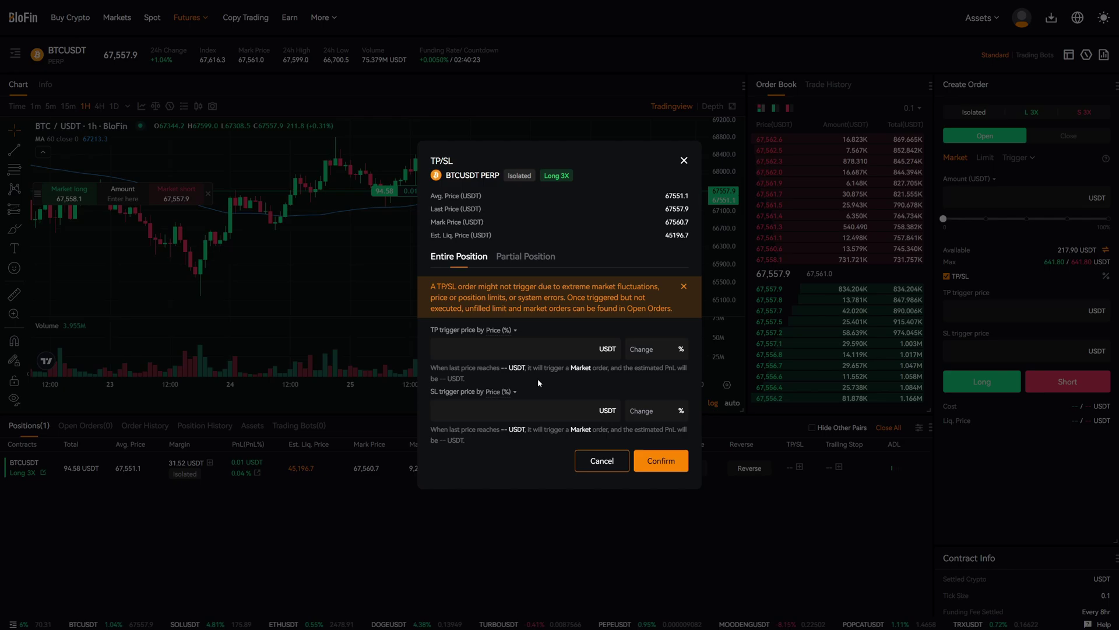
Step: Set the entire position's take-profit trigger price to 68000 USDT and its stop-loss trigger price to 66700 USDT
click(532, 352)
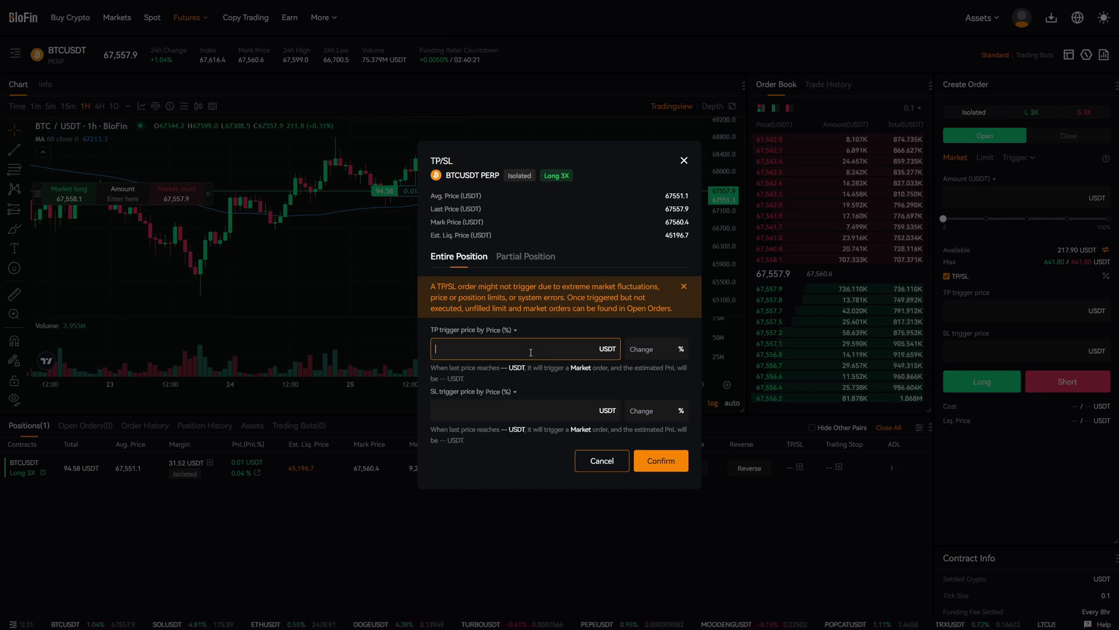
text(68)
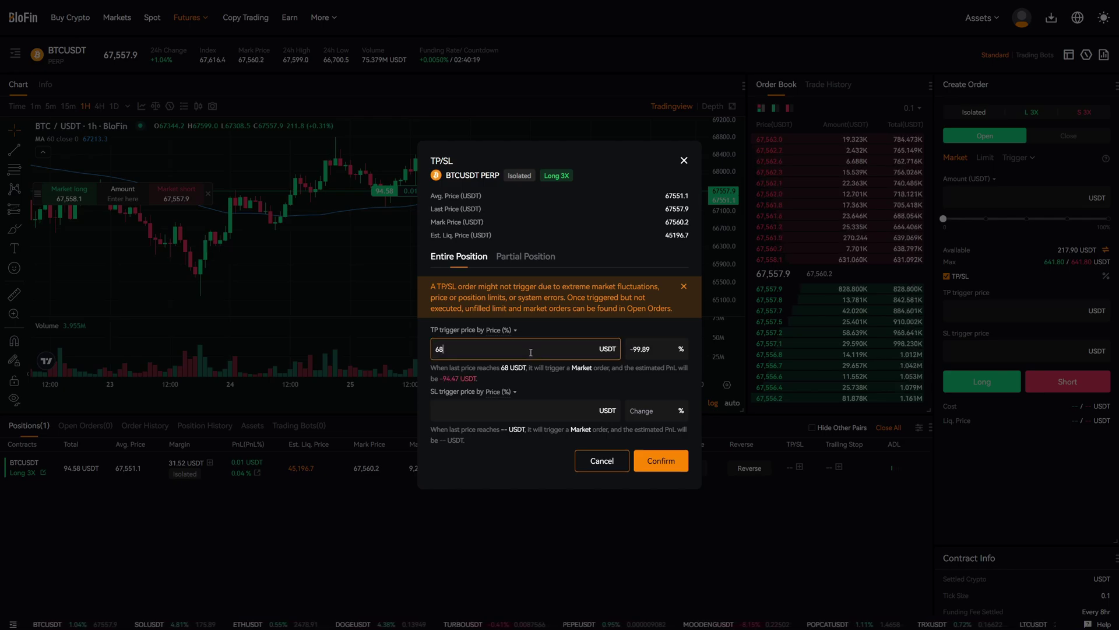
text(000)
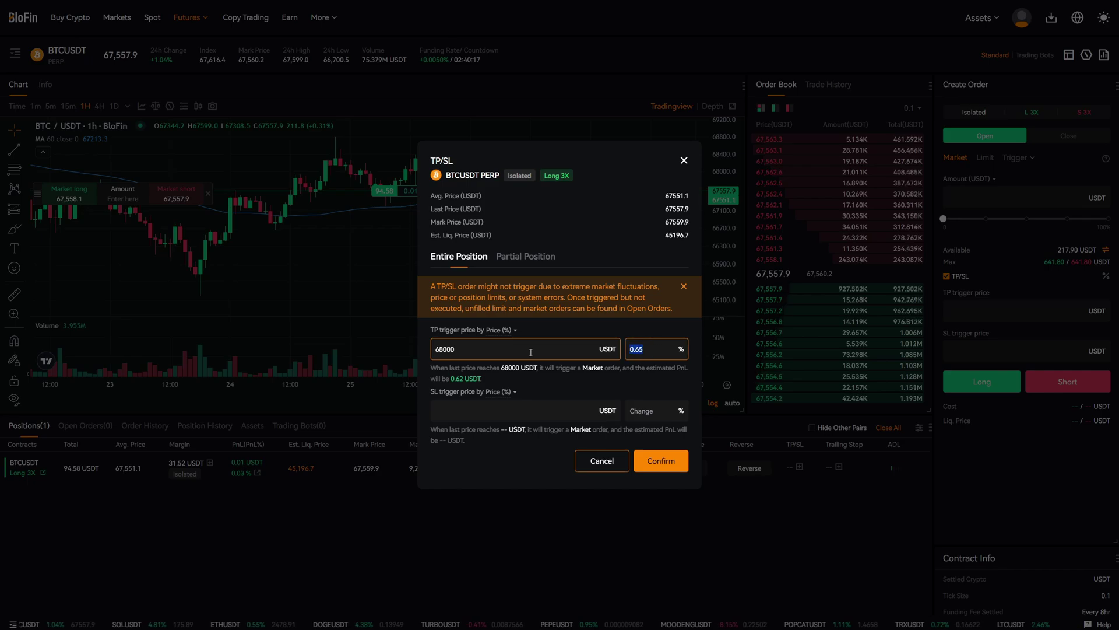
key(Tab)
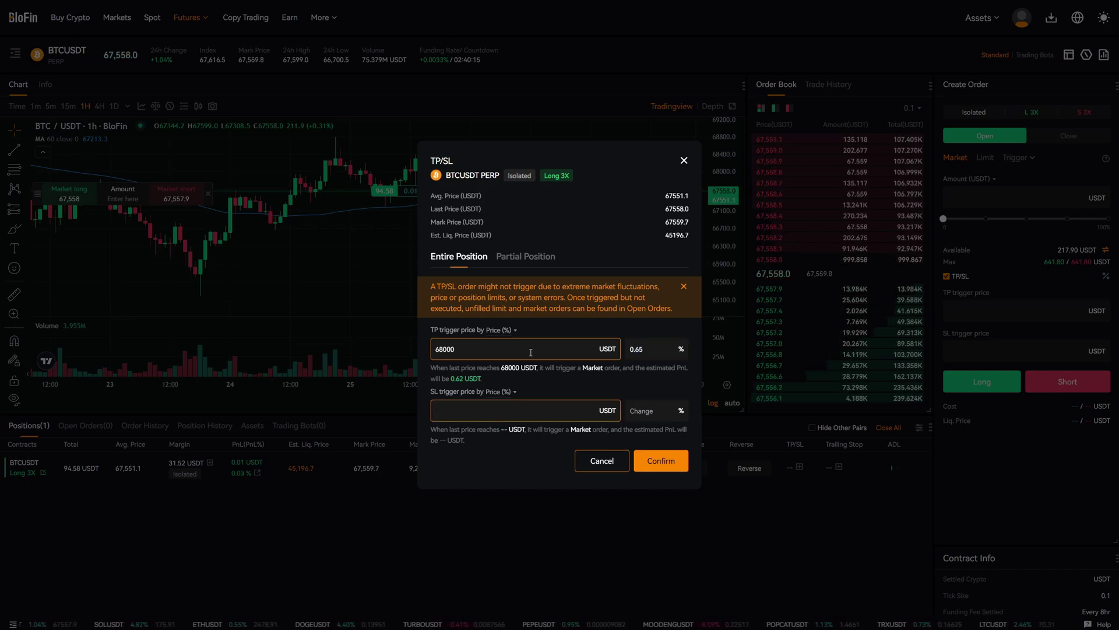
text(66700)
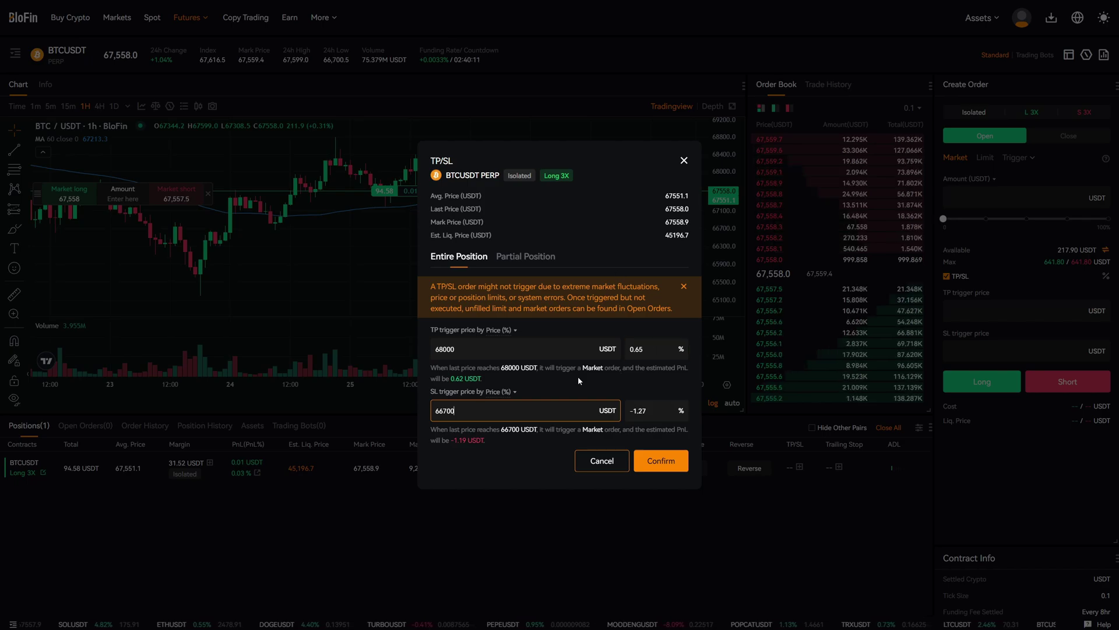
Step: Try a take-profit trigger of 1% price change, and one based on PnL (USDT) with a value of 10 USDT
click(627, 348)
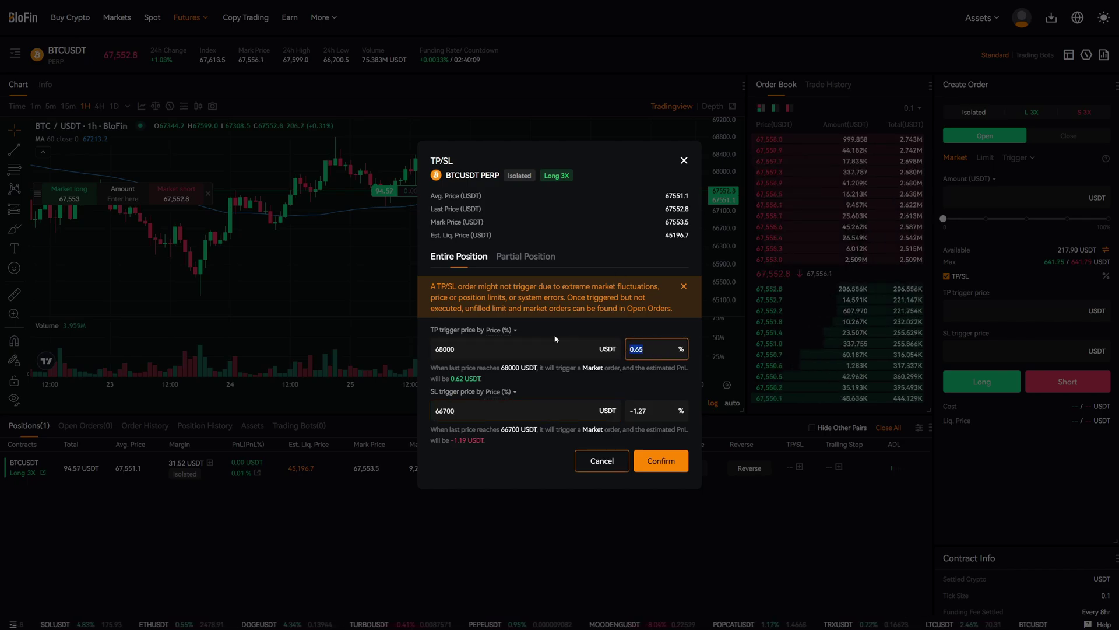
click(501, 330)
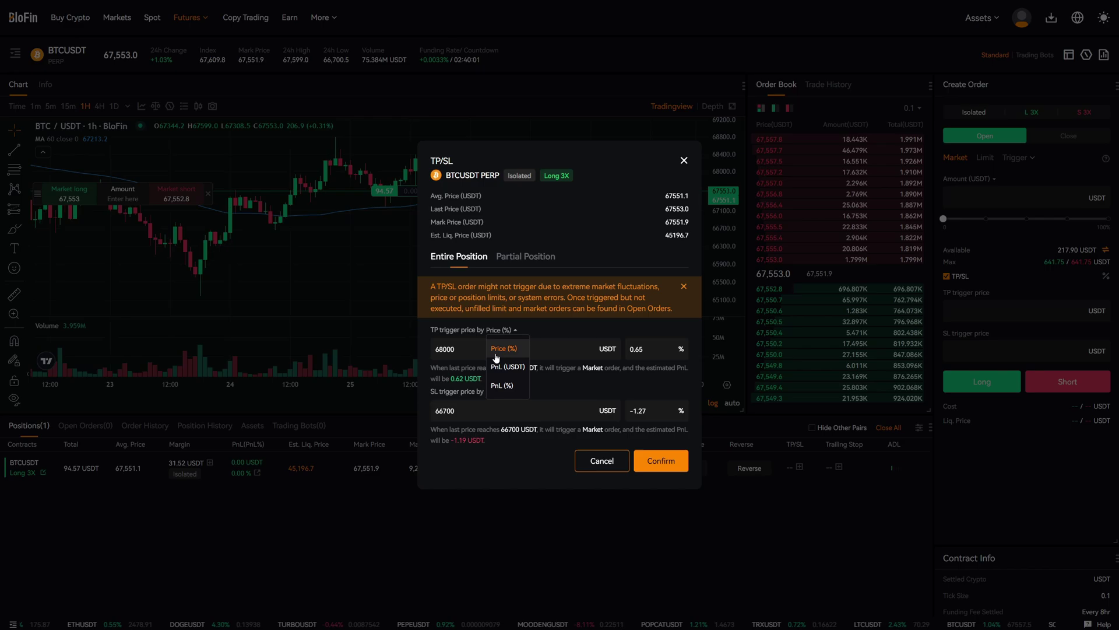
click(661, 353)
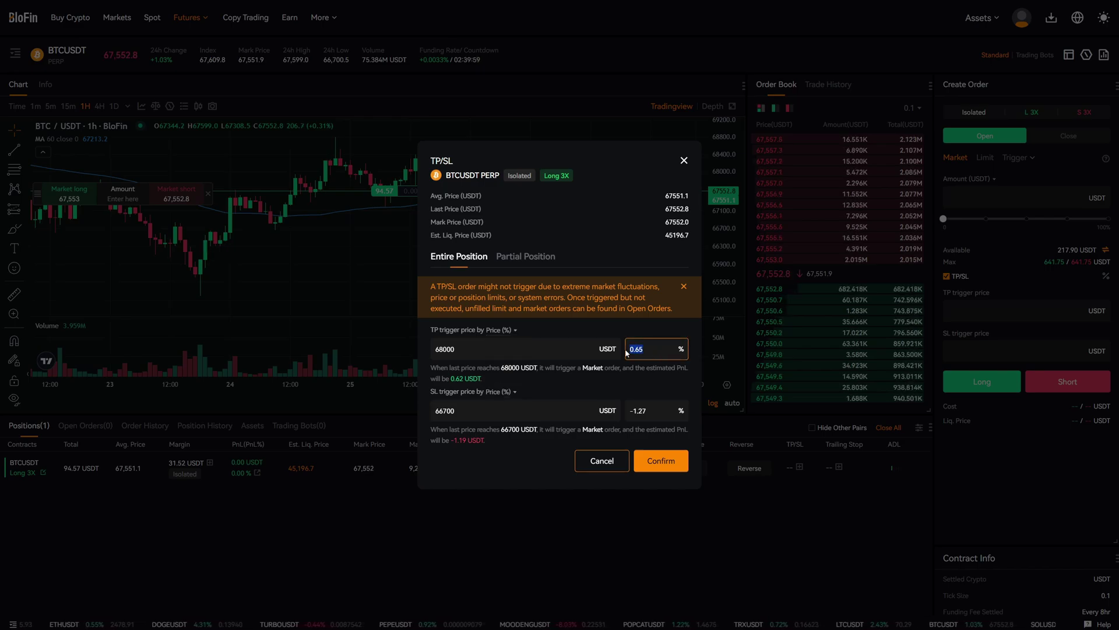
text(1)
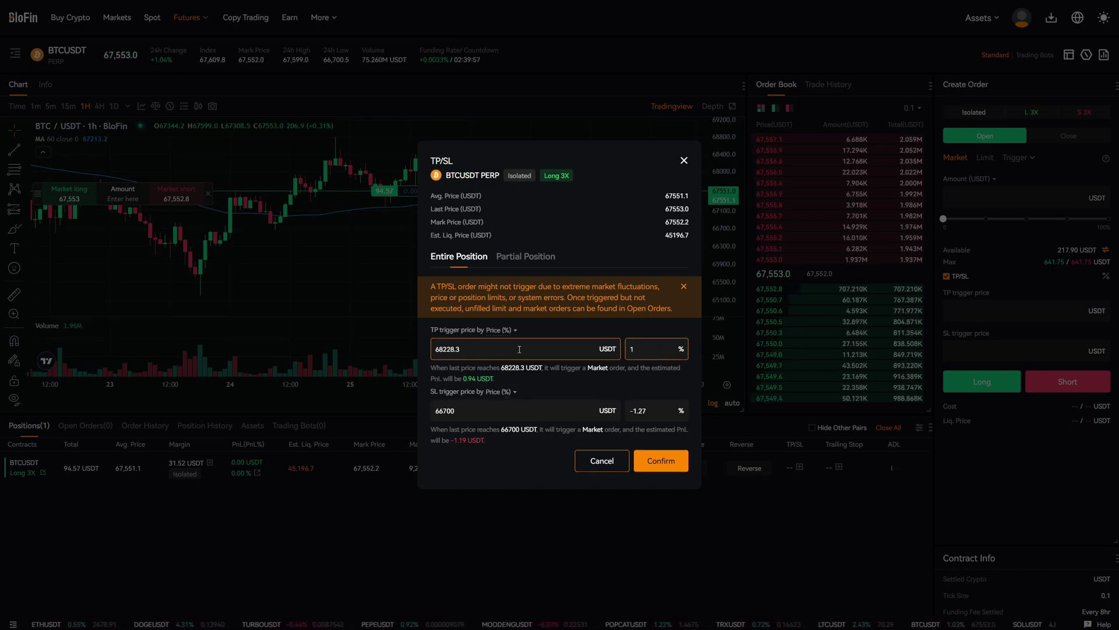
click(499, 330)
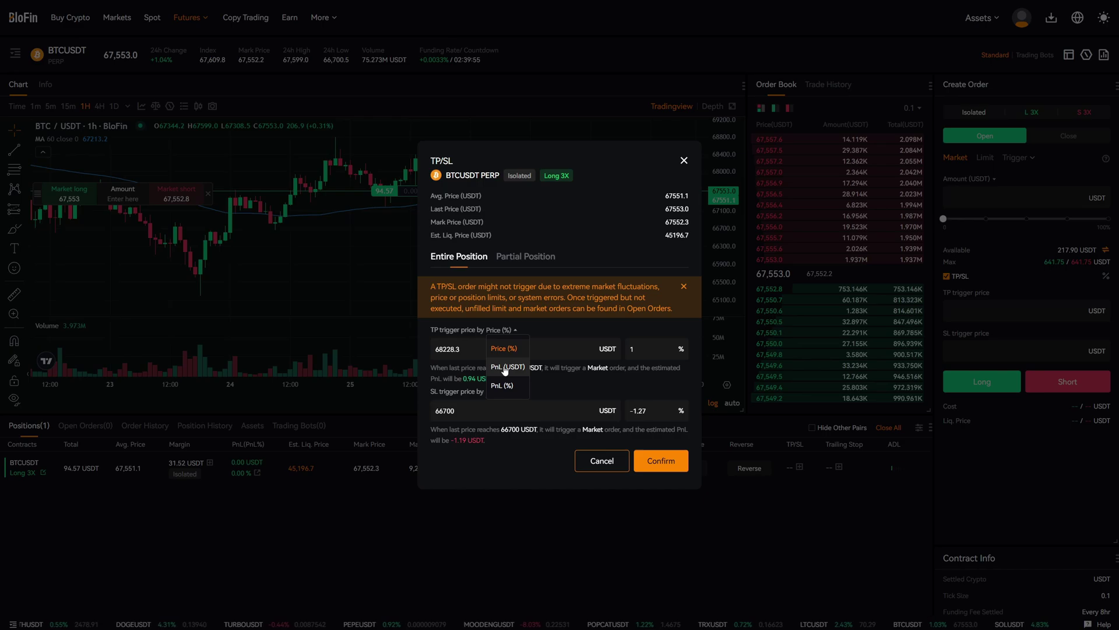
click(505, 367)
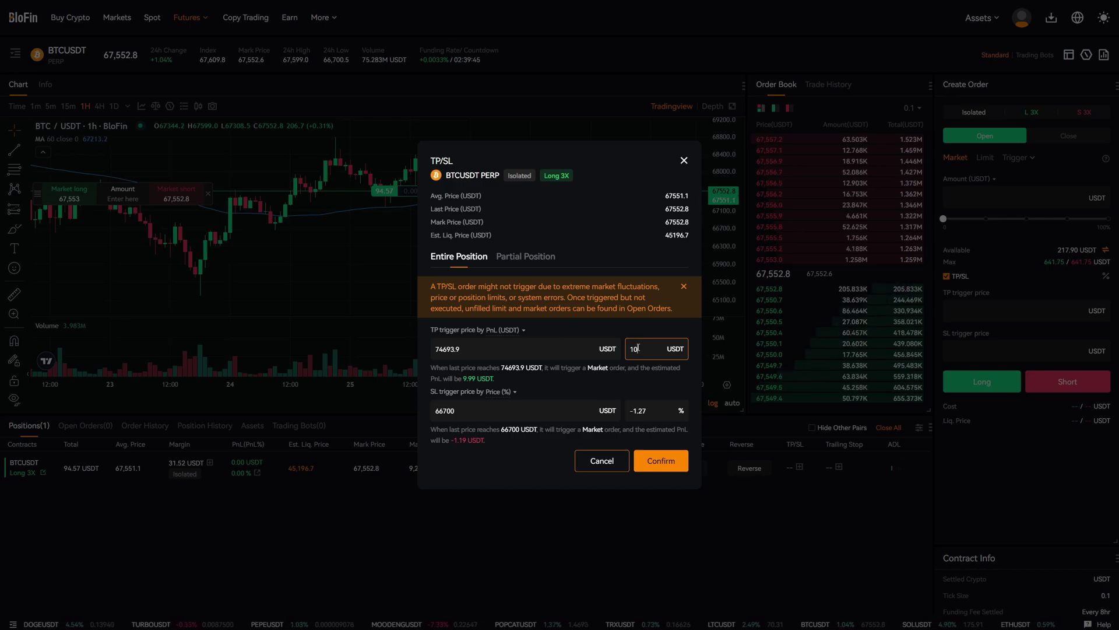
Step: Base the take-profit trigger on PnL (%) and set the ROI to 10%
click(516, 336)
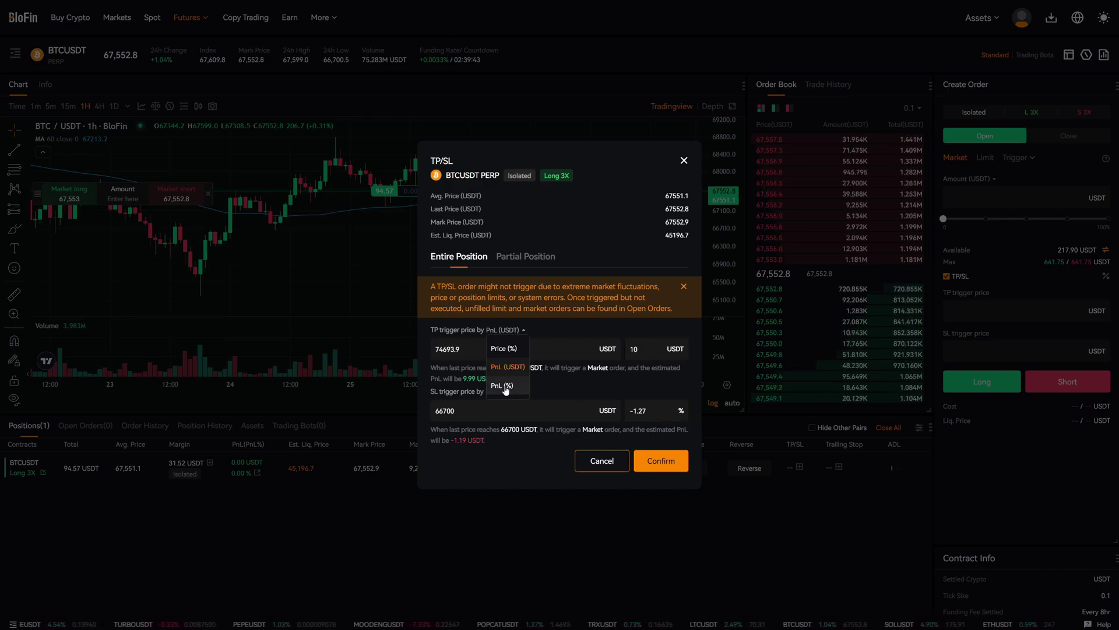
click(505, 381)
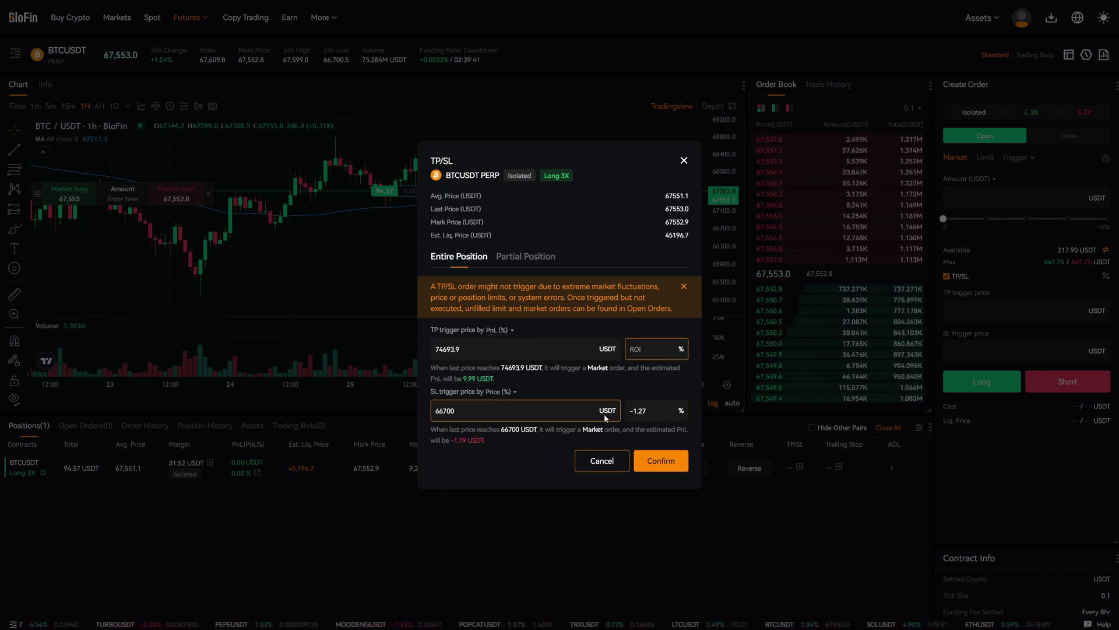
text(10)
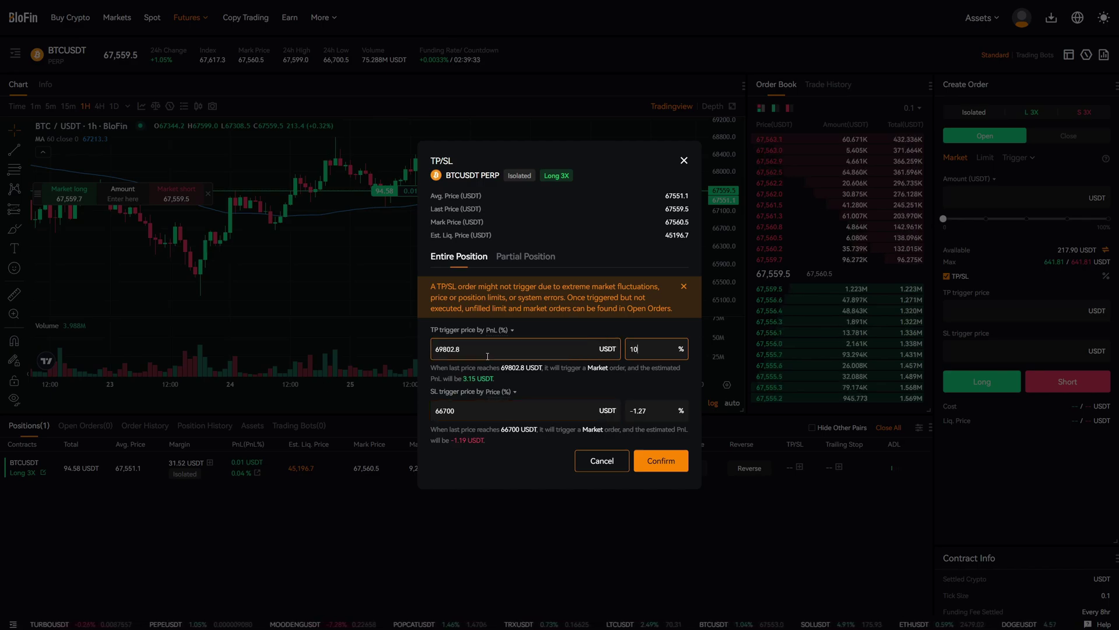
Step: Set the take-profit trigger price back to 68000 USDT, keeping the PnL (%) basis
click(450, 348)
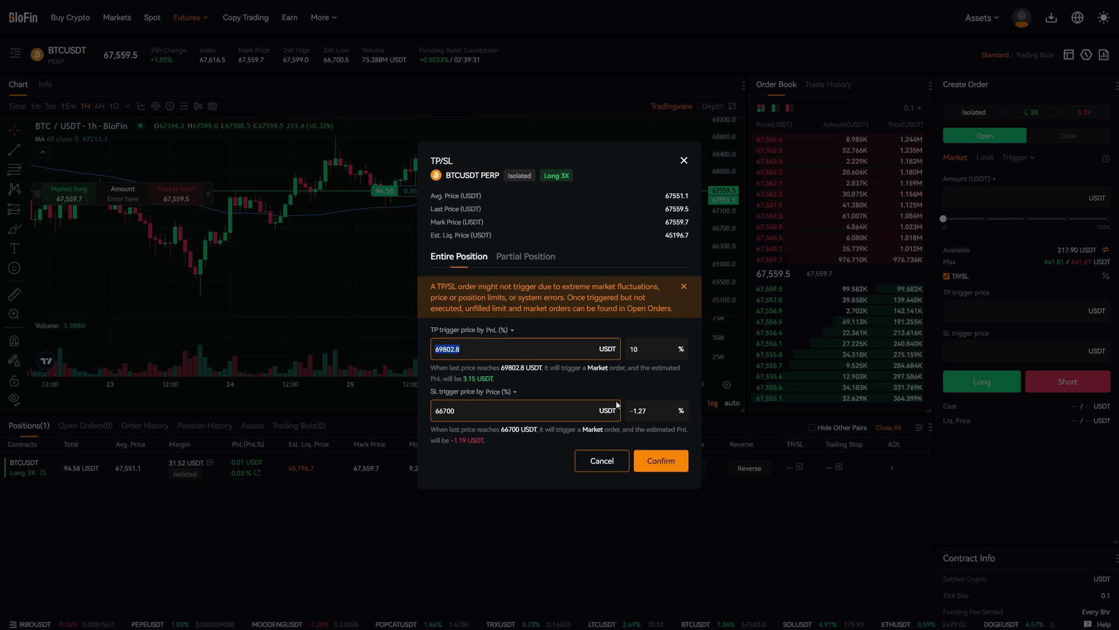
click(633, 349)
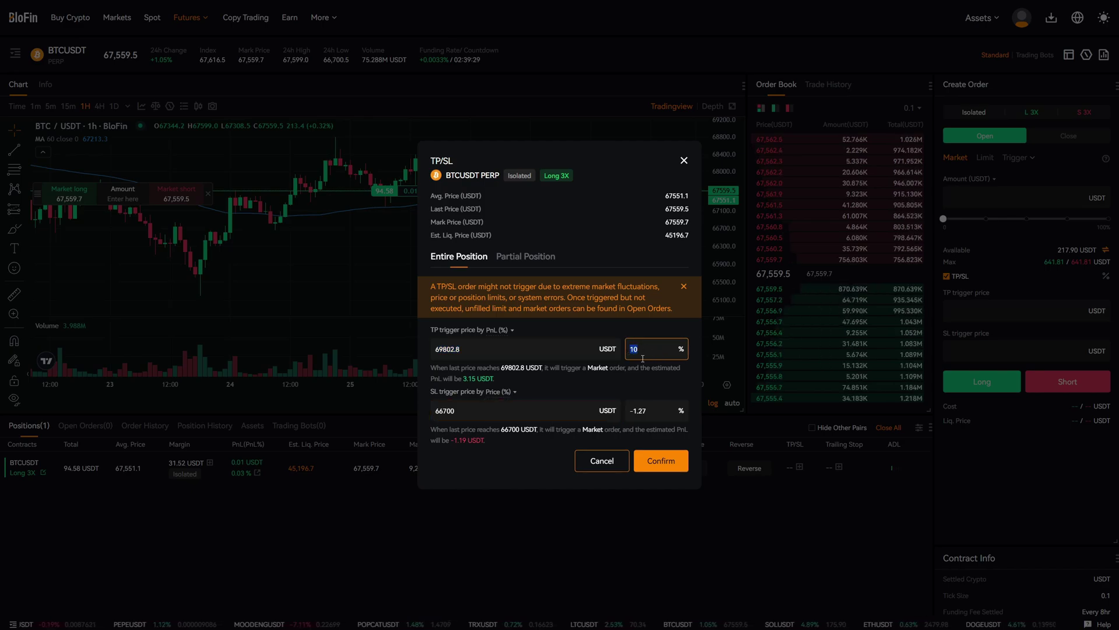
click(524, 354)
text(68)
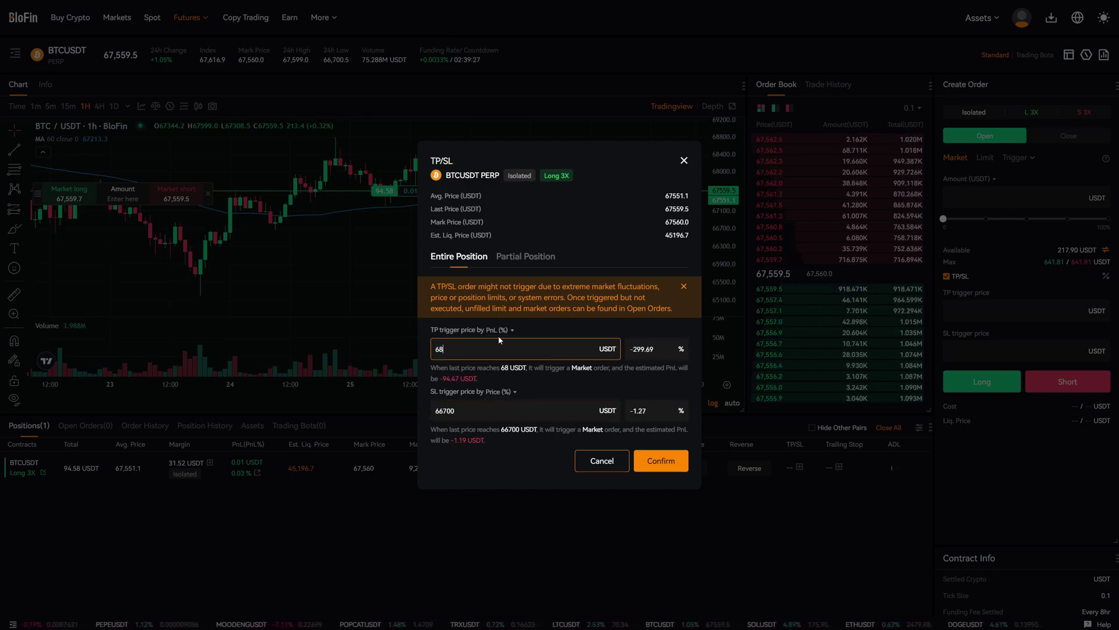
text(000)
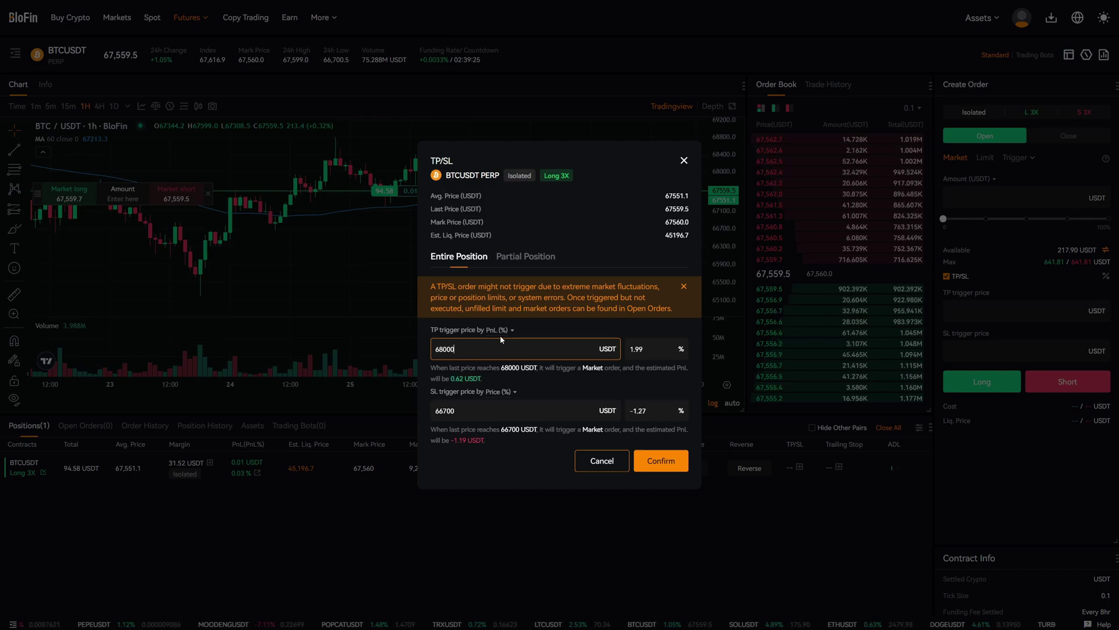
Step: Submit the entire position's TP/SL order and change its take-profit trigger price to 69000 USDT
click(669, 462)
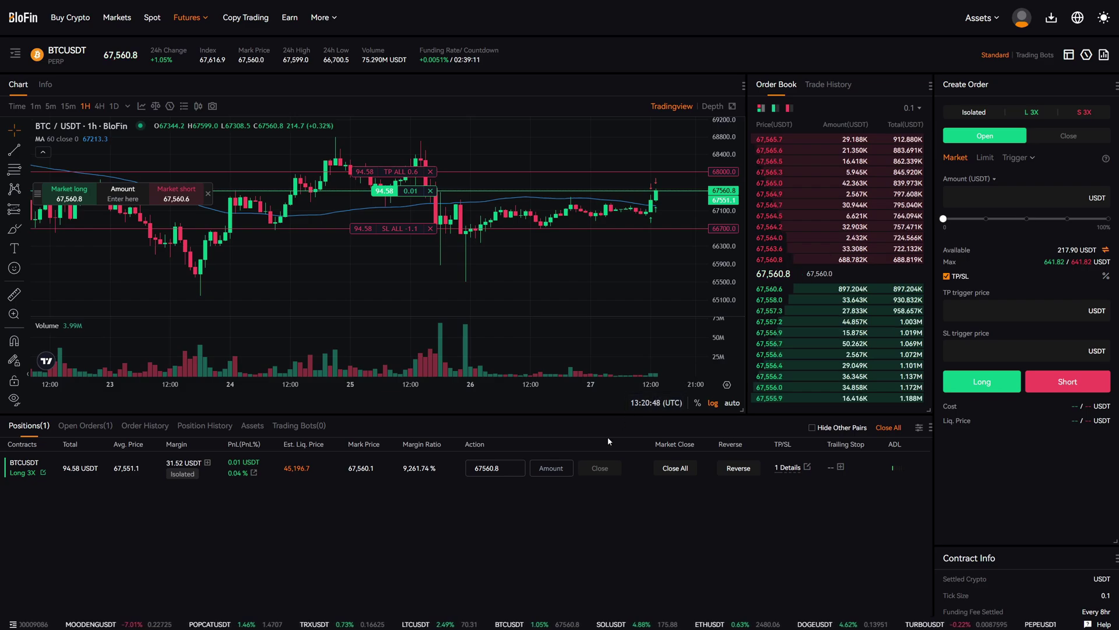
click(807, 467)
click(447, 351)
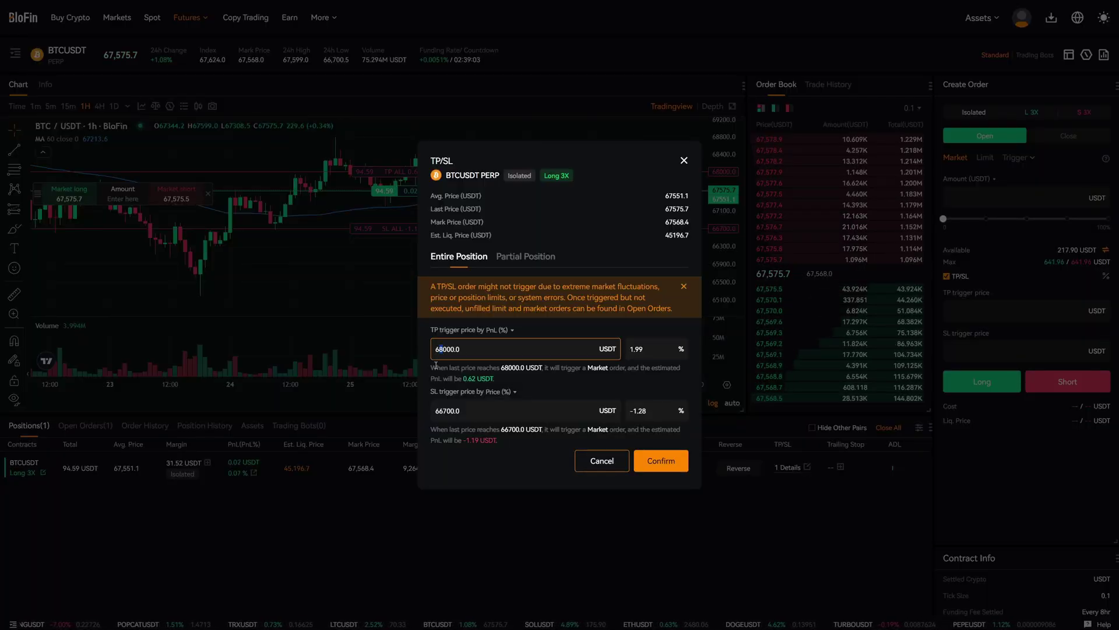
key(Delete)
text(9)
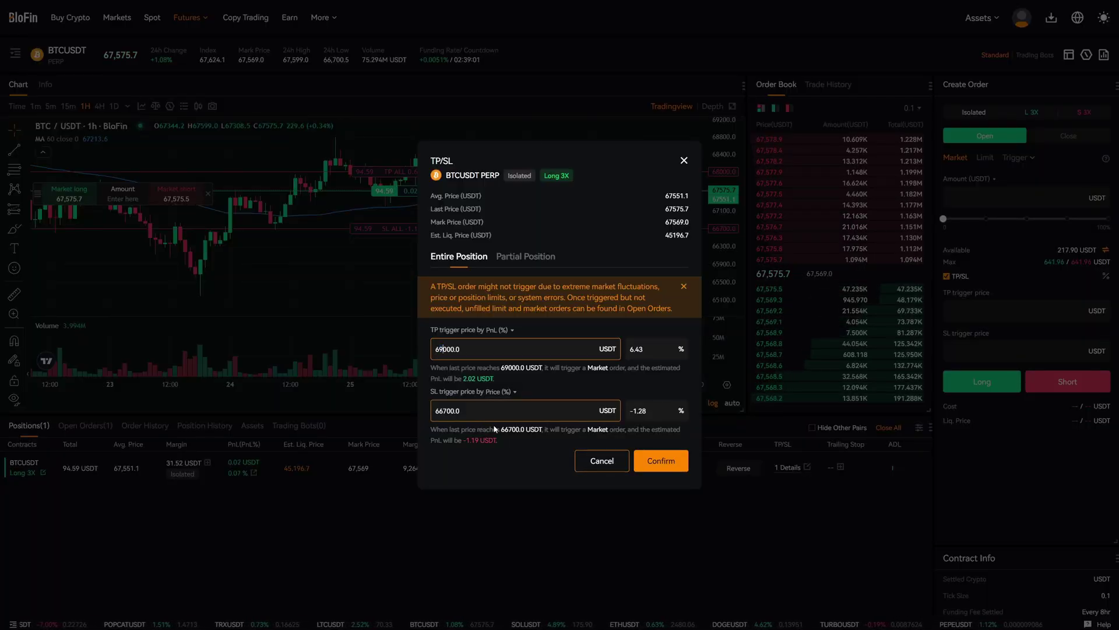
click(661, 461)
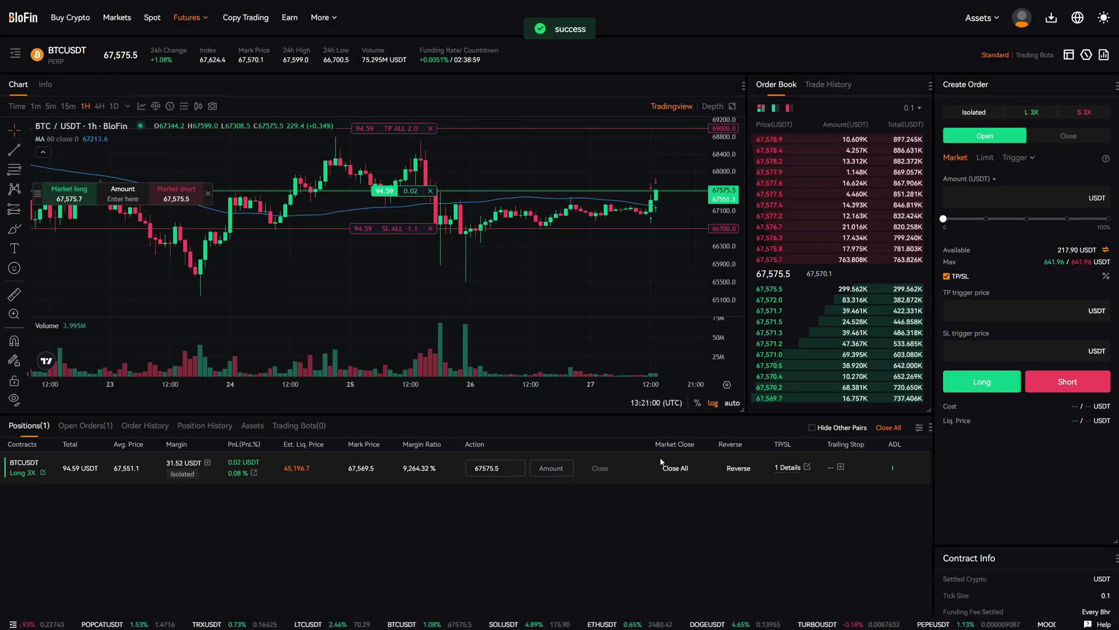
Step: Move the take-profit line on the chart lower and back up to about 69549 USDT, and raise the stop-loss line to about 67185 USDT
scroll(712, 292, up, 3)
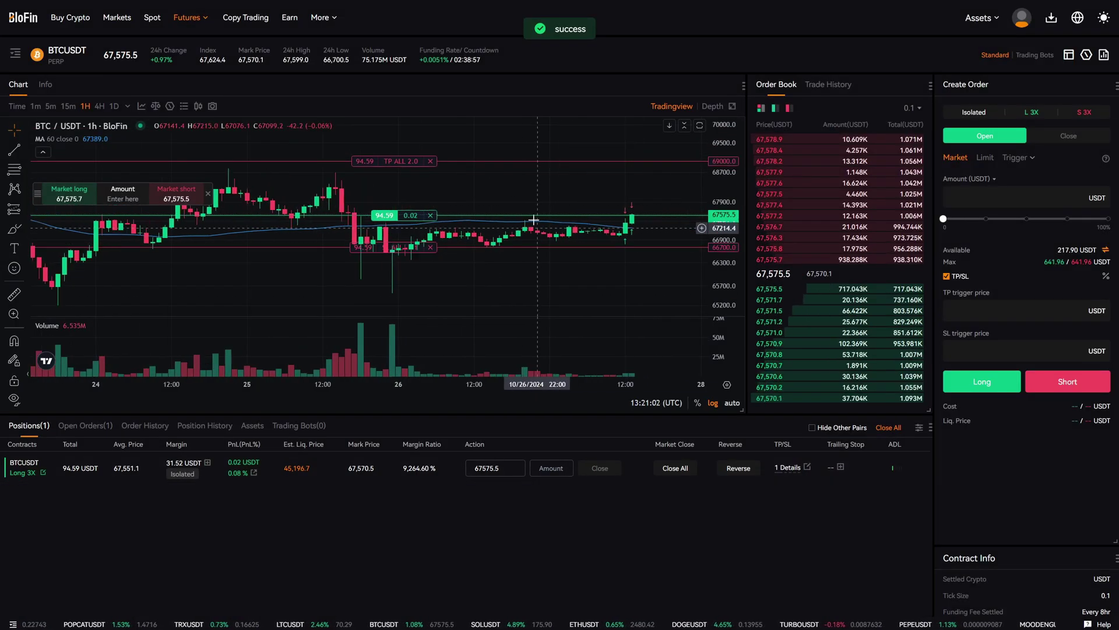
scroll(645, 205, right, 2)
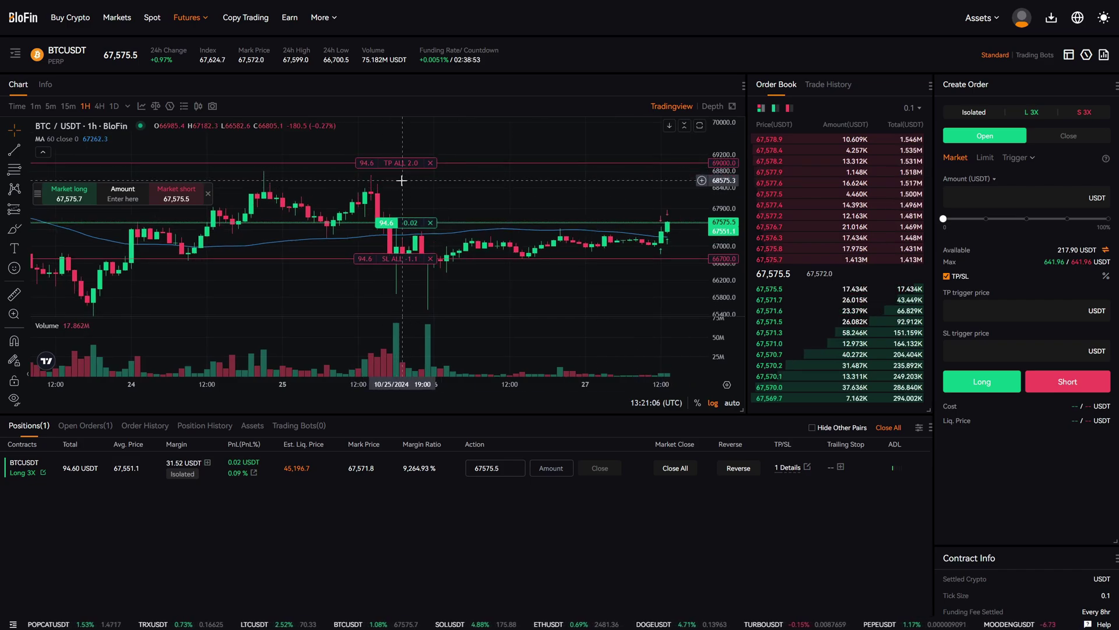
drag(411, 169, 396, 199)
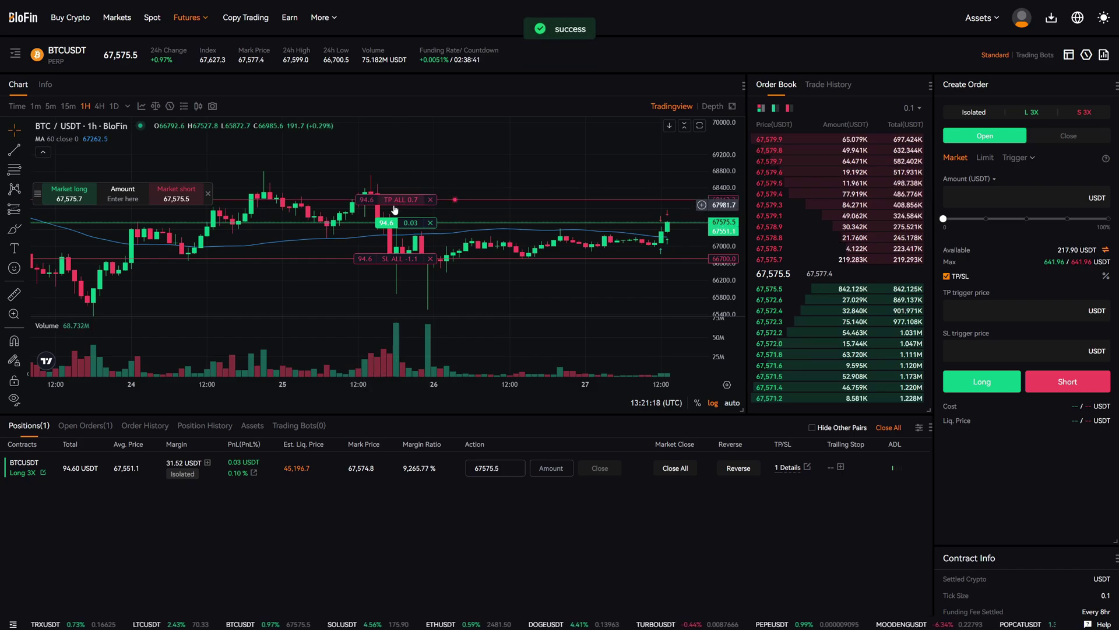
drag(398, 203, 425, 141)
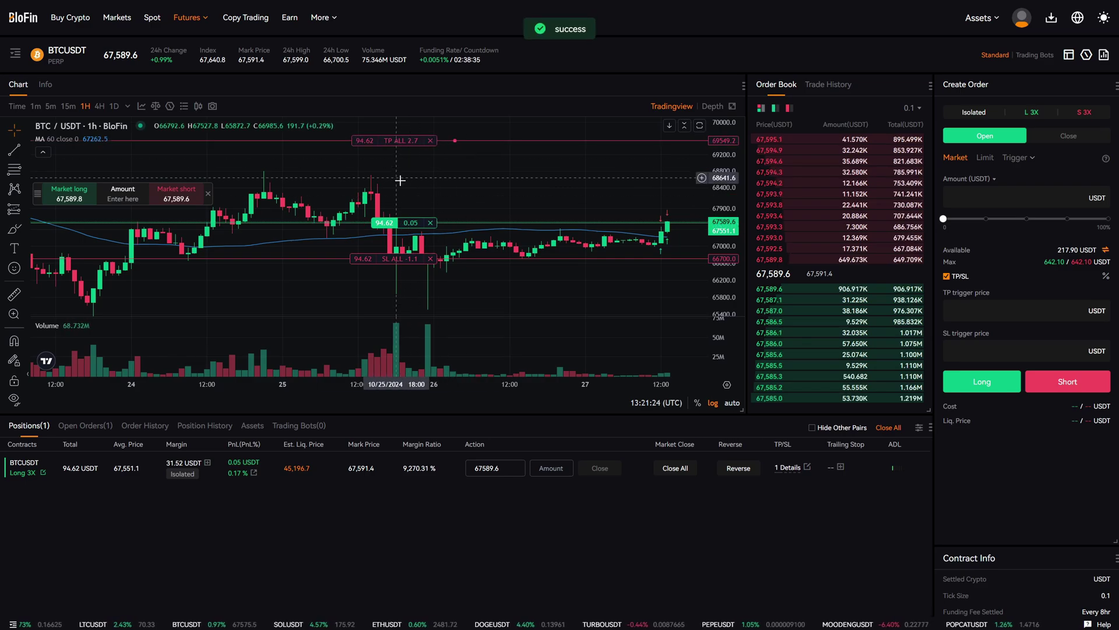
drag(604, 295, 527, 291)
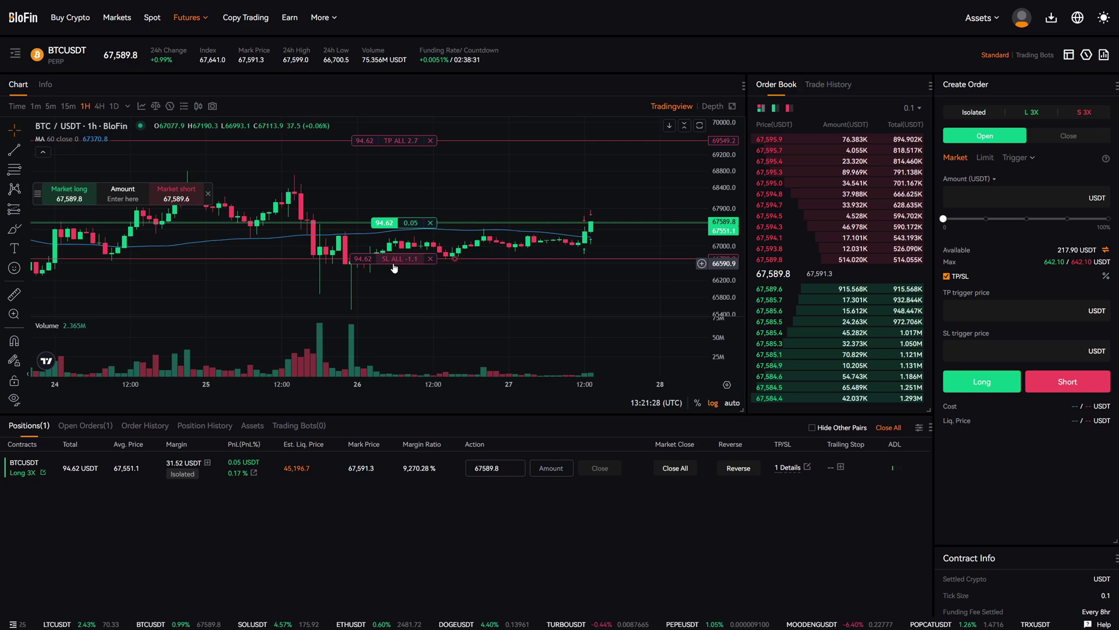
drag(408, 258, 429, 241)
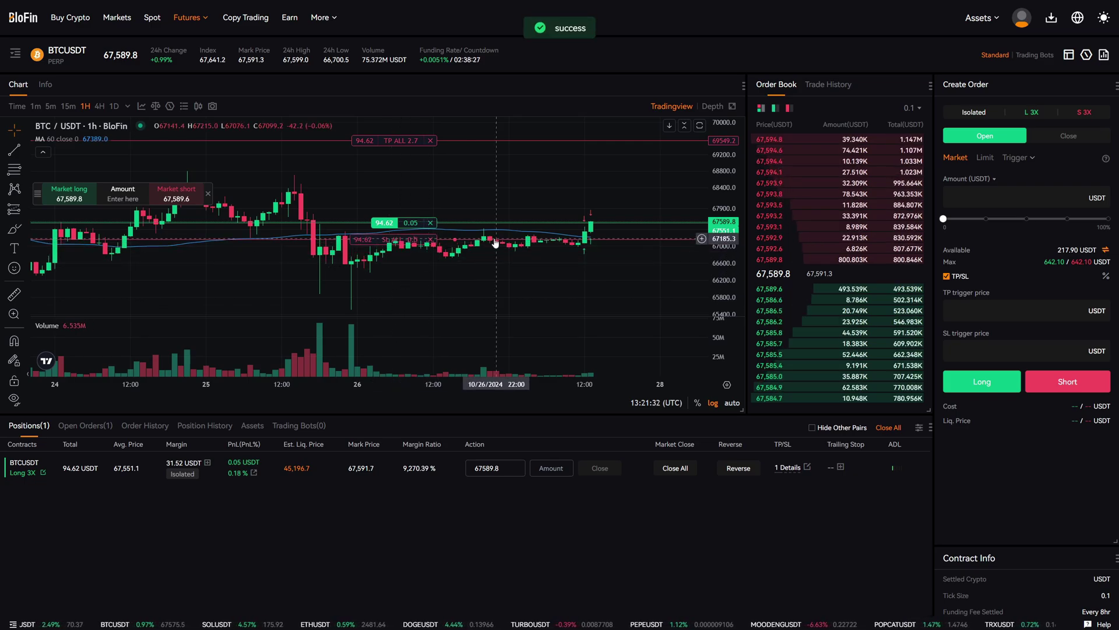
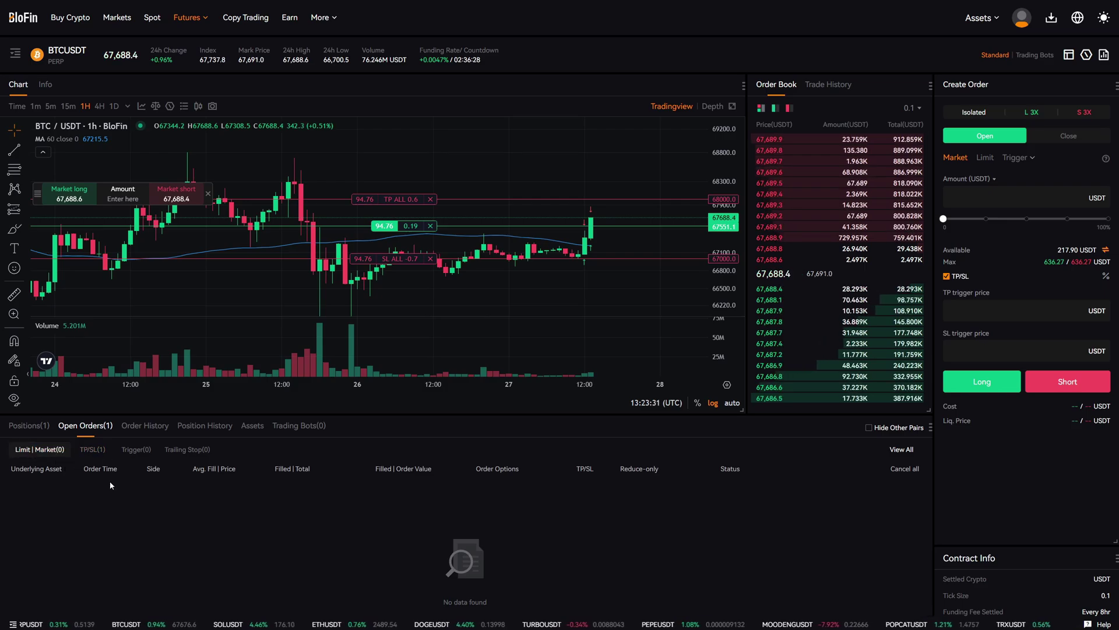
Step: Cancel the take-profit order from its line on the chart, and cancel all remaining open TP/SL orders
click(93, 450)
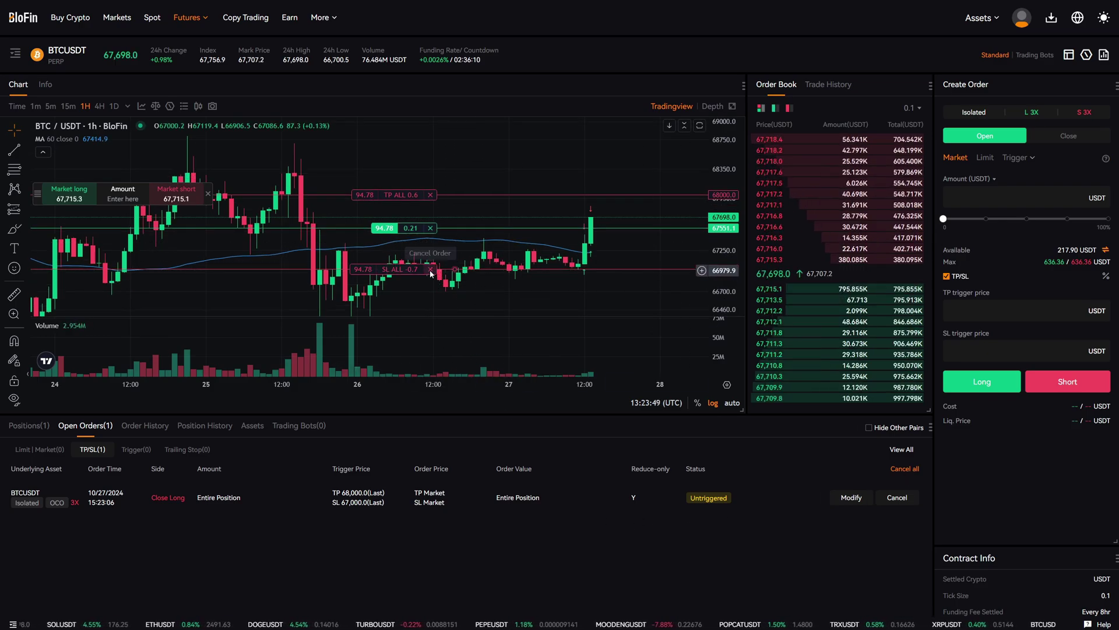
click(431, 194)
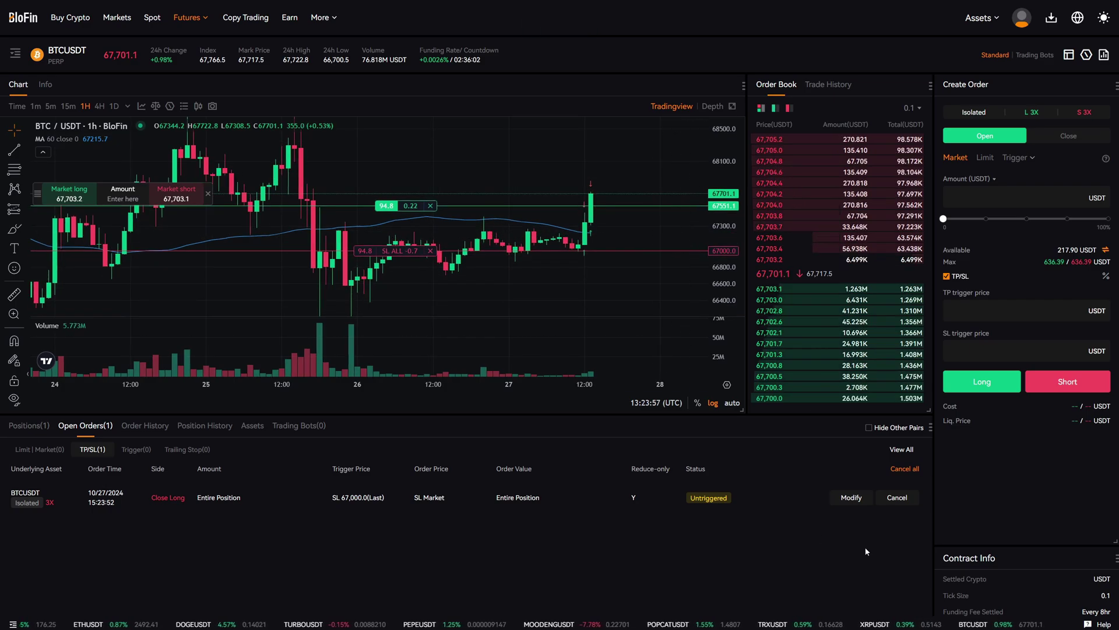
click(905, 469)
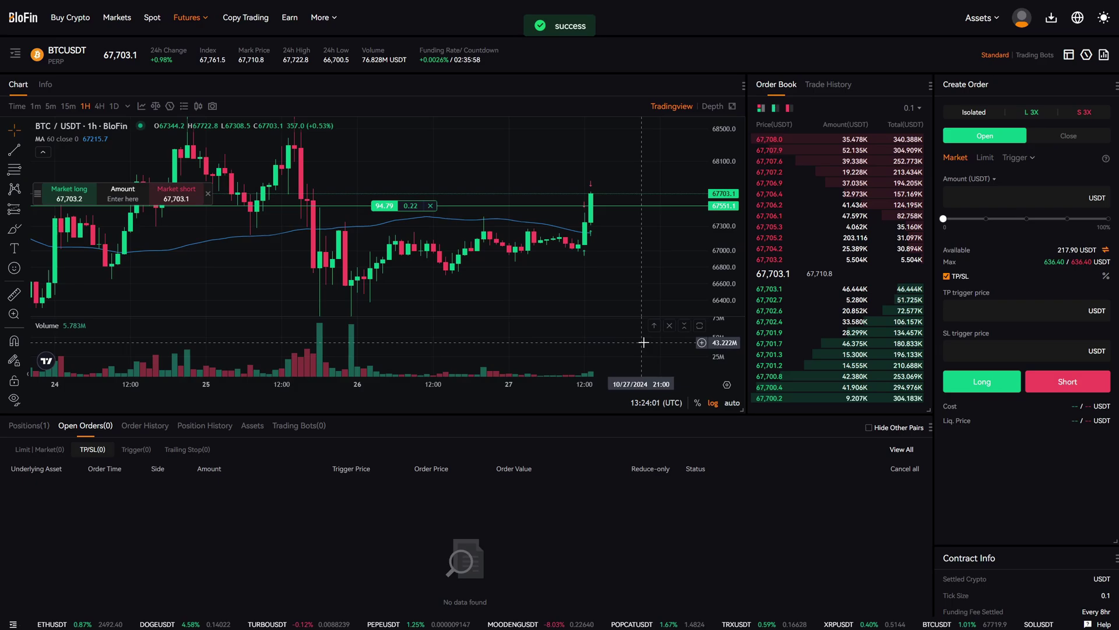
click(647, 346)
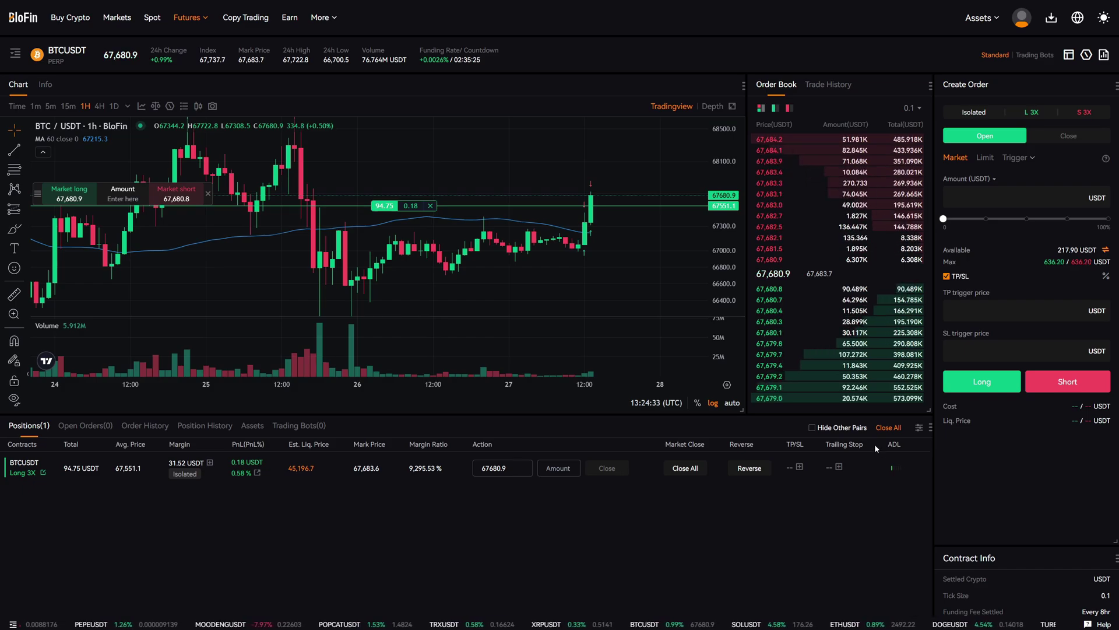
Step: Open the BTCUSDT position's TP/SL settings for a partial position and set the amount to about 50%
drag(742, 444, 790, 448)
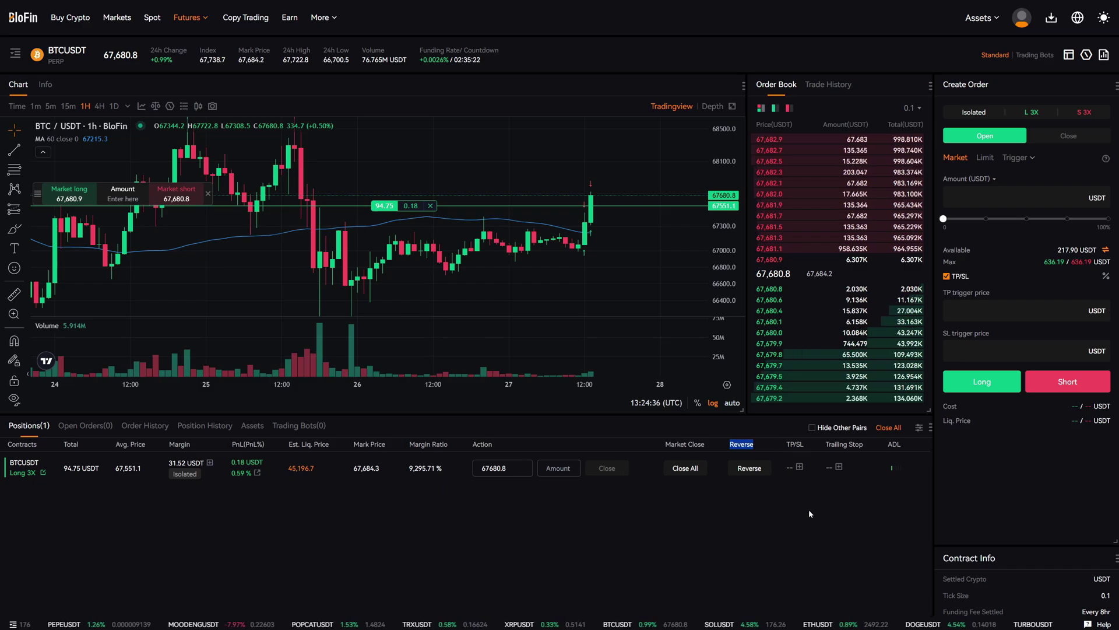
click(799, 467)
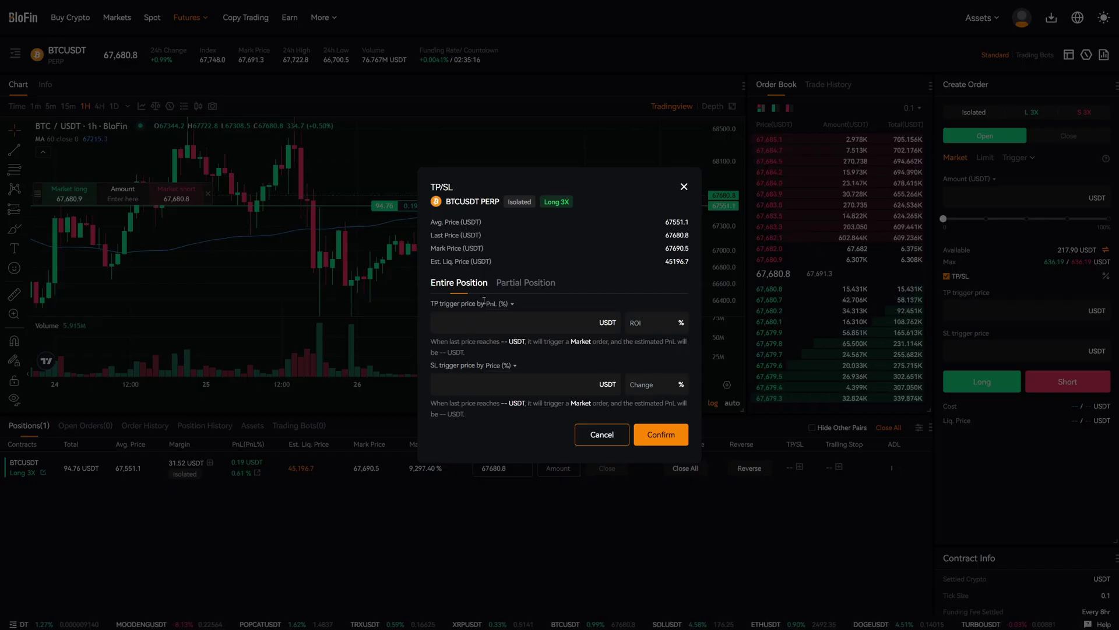
drag(425, 283, 480, 284)
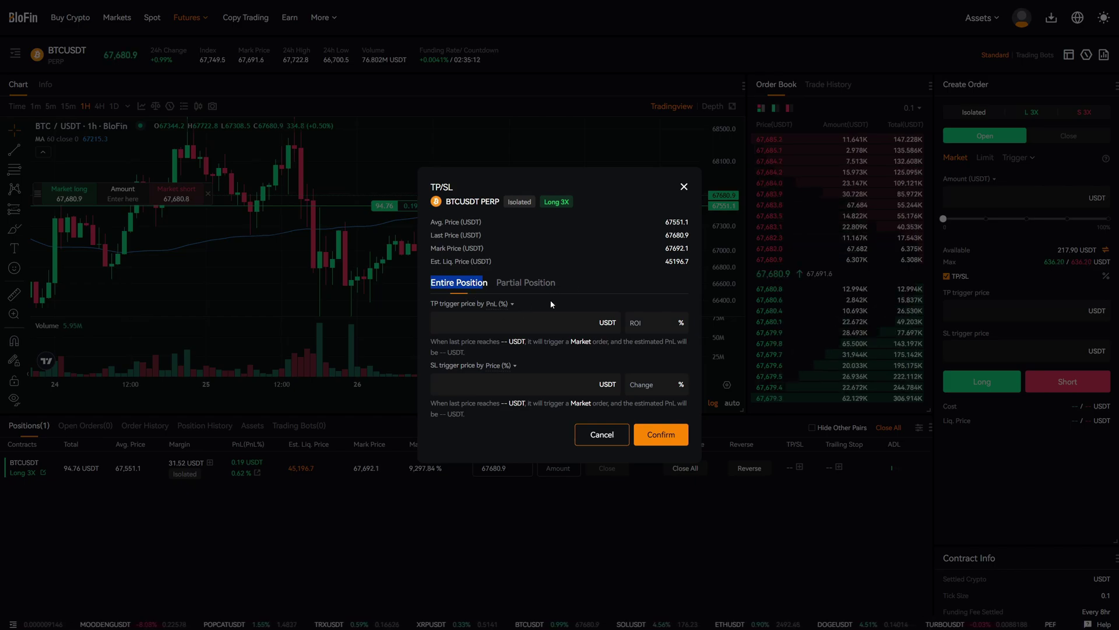
drag(555, 295, 494, 290)
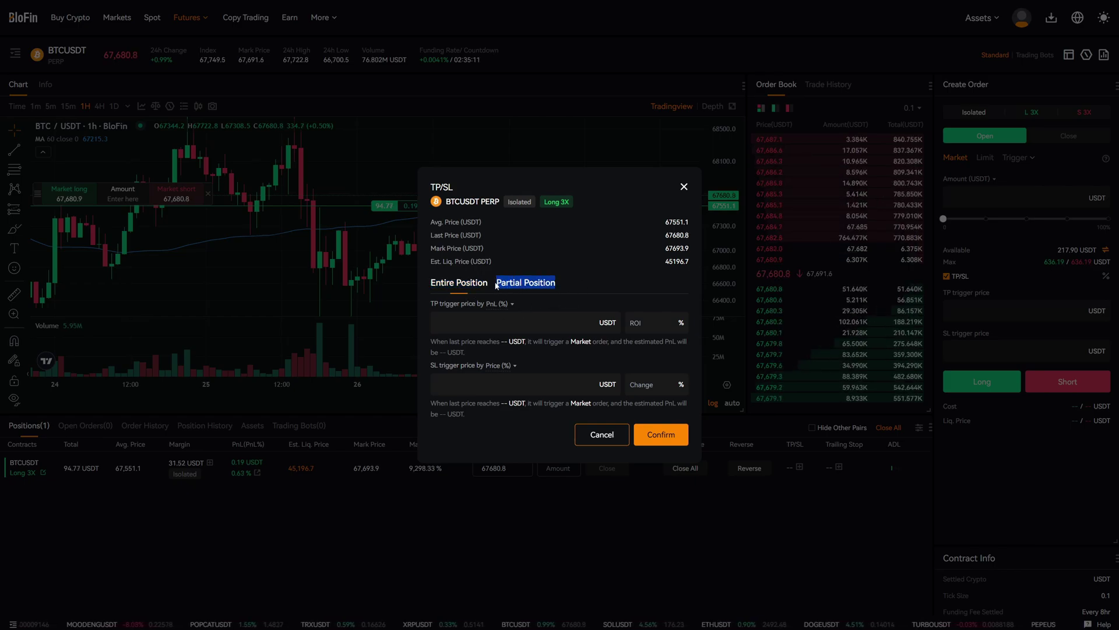
click(558, 296)
click(513, 283)
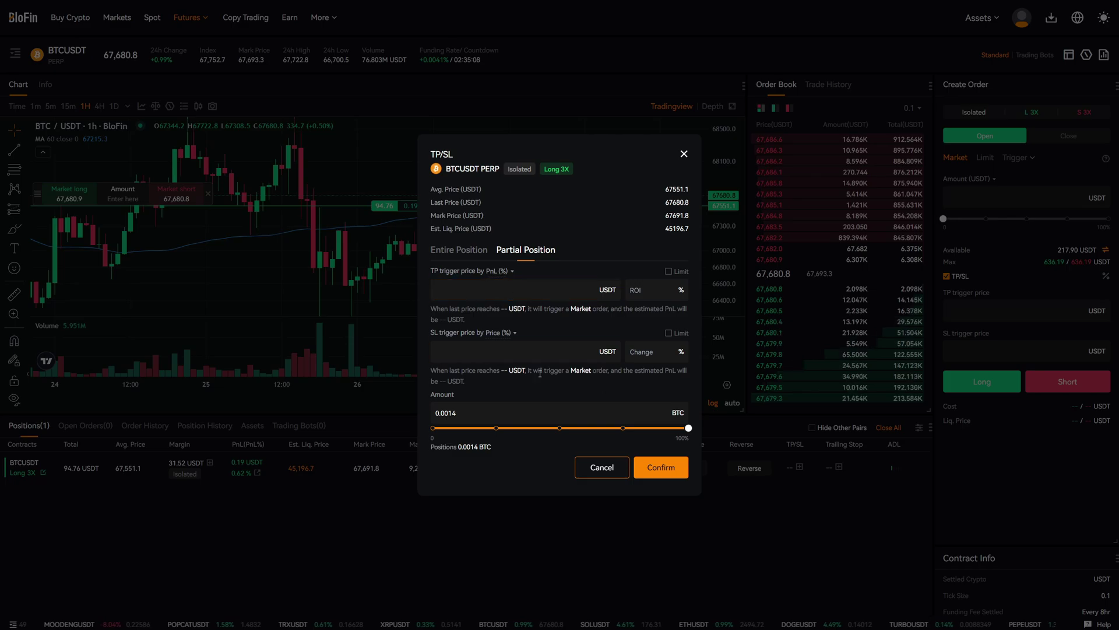
drag(688, 428, 558, 441)
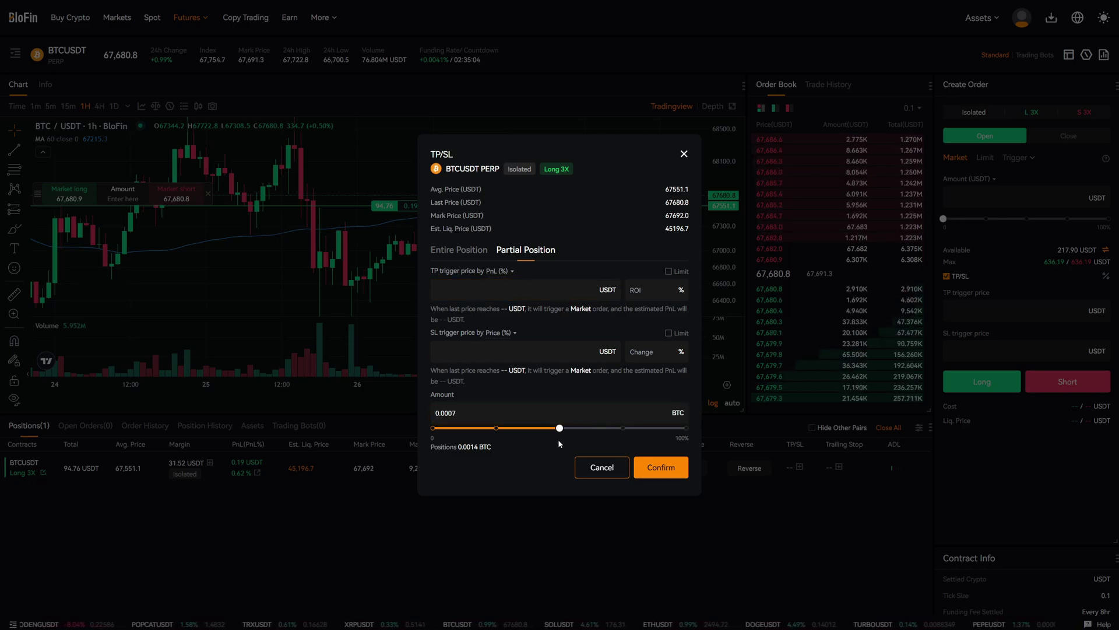
Step: Submit the partial TP/SL order with take-profit trigger 68000 USDT, stop-loss trigger 66700 USDT and amount 0.0007 BTC
click(524, 295)
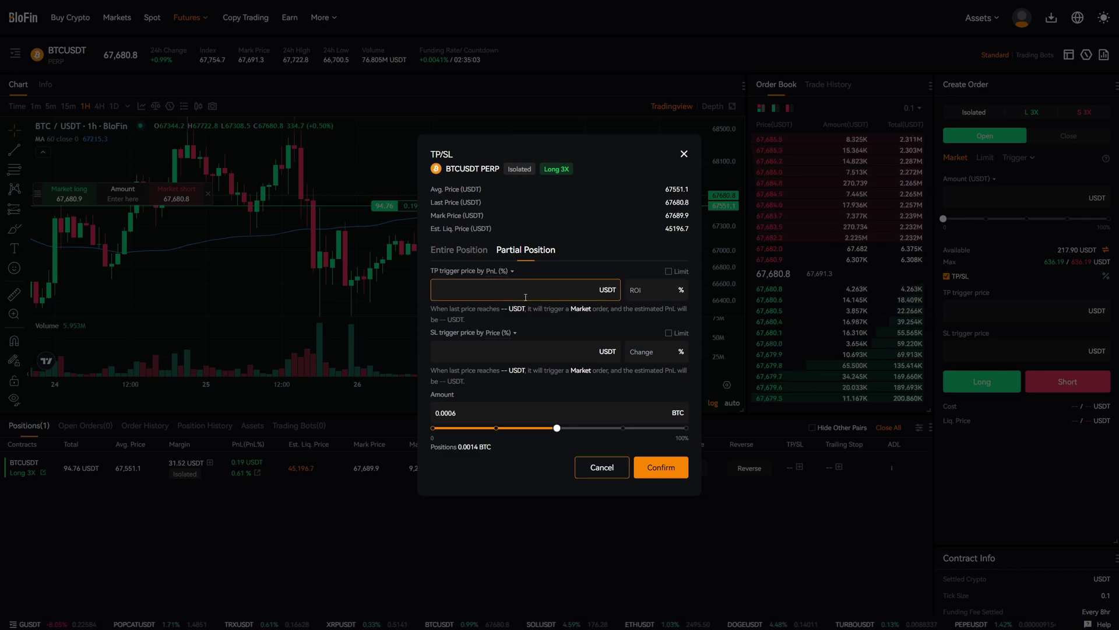
text(680000)
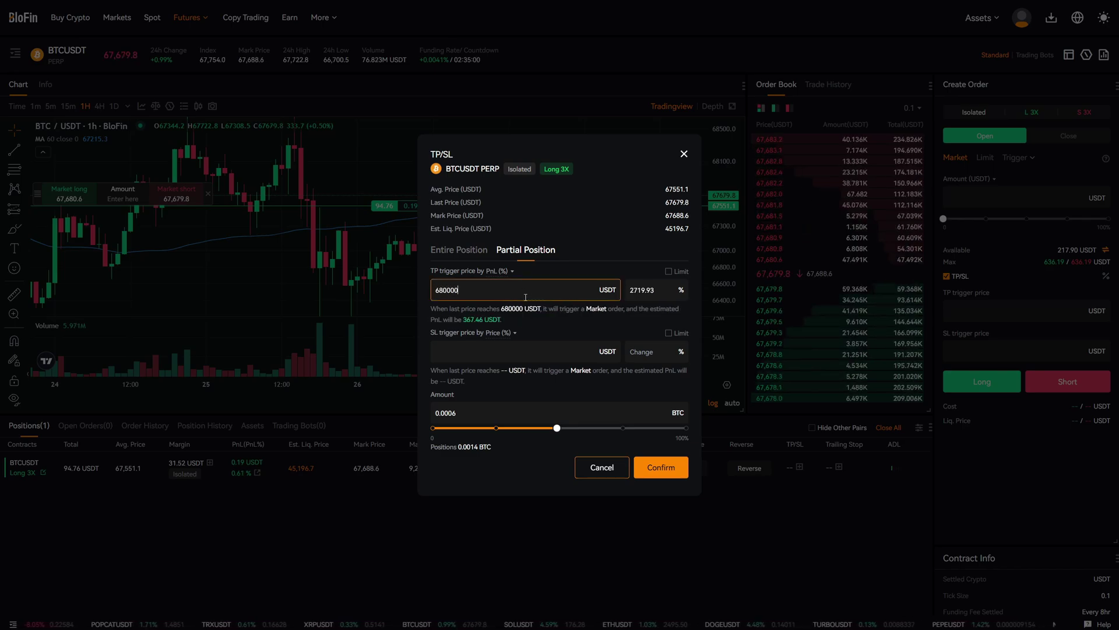
key(BackSpace)
key(Tab)
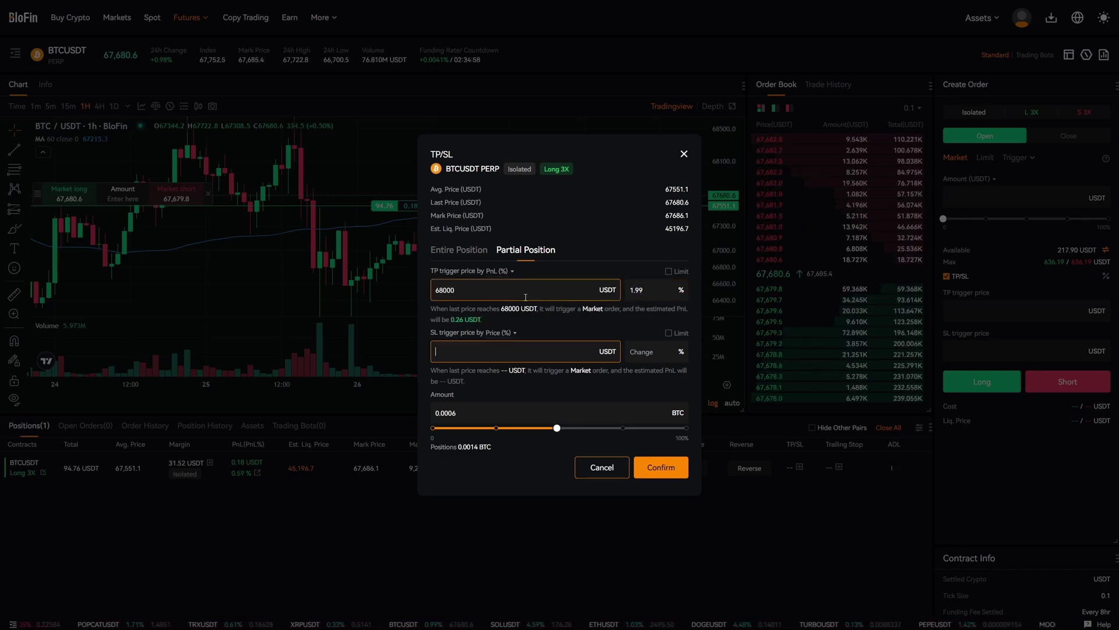
text(6)
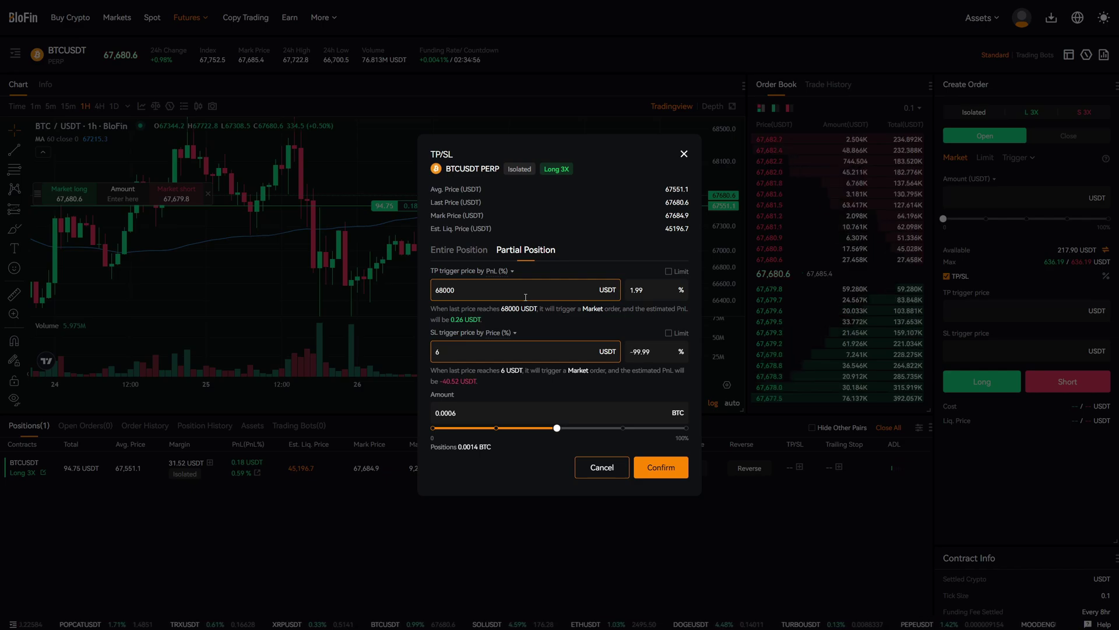
text(6700)
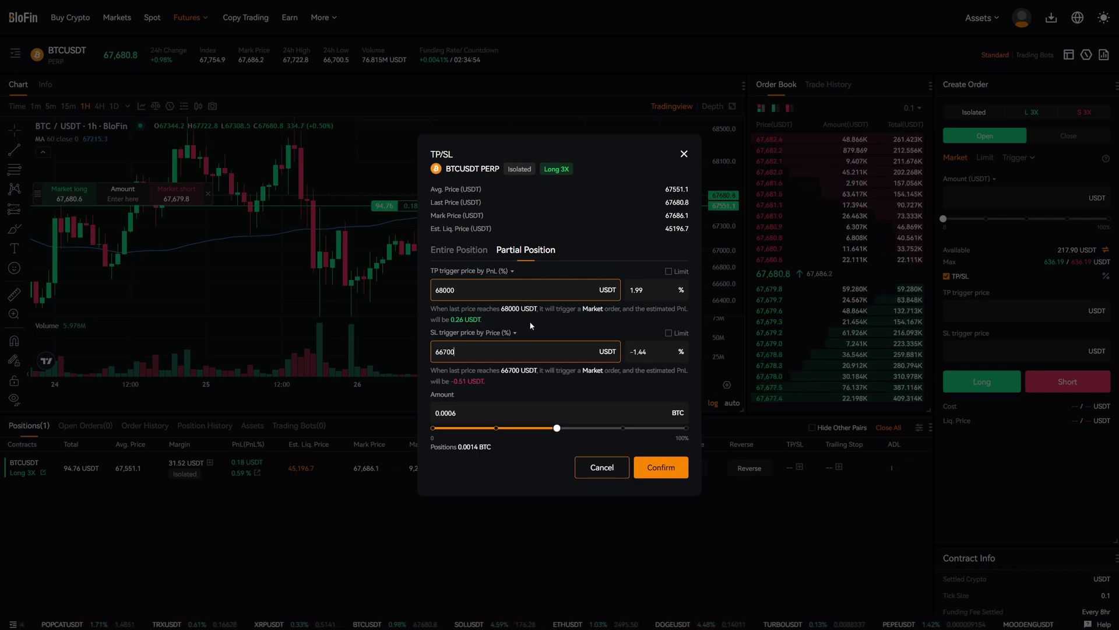
click(557, 429)
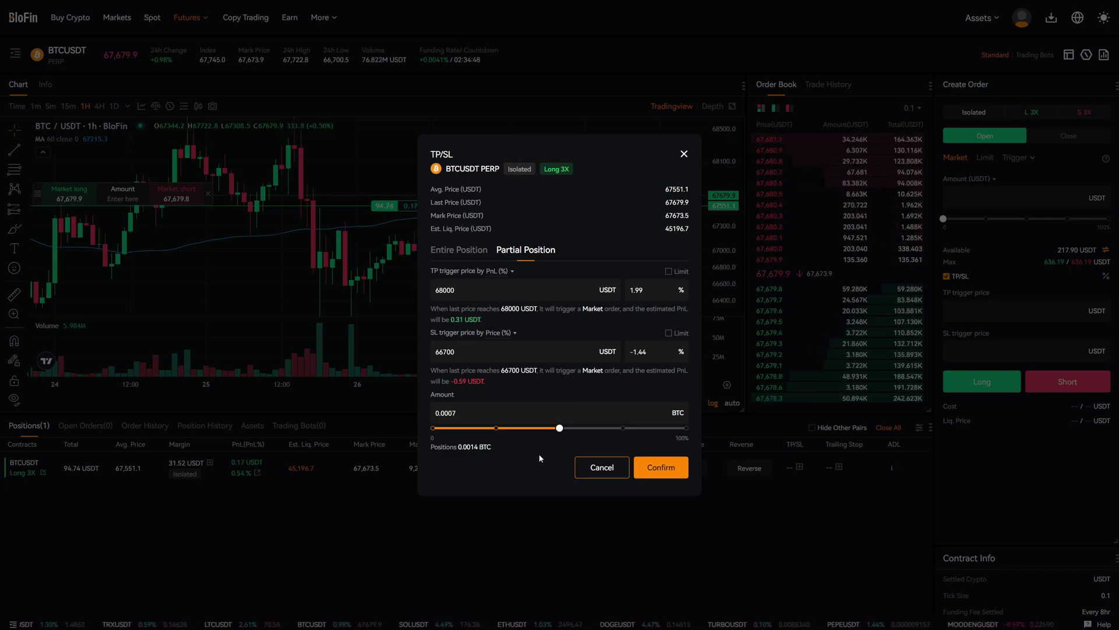
click(666, 469)
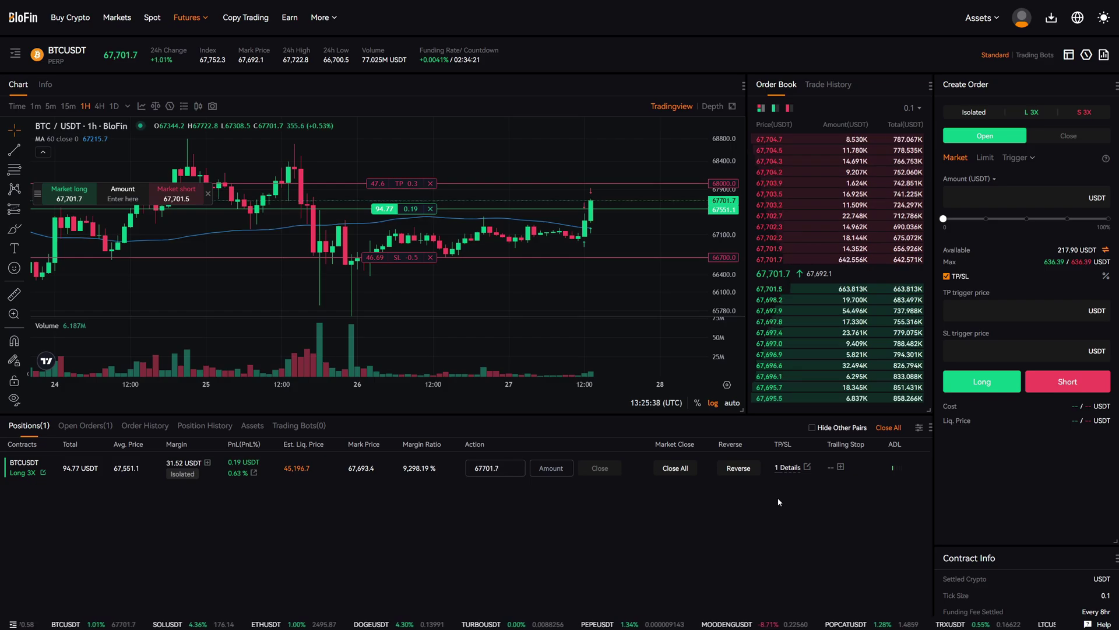
Step: Start adding another TP/SL order in the BTCUSDT position's partial-position settings
click(808, 467)
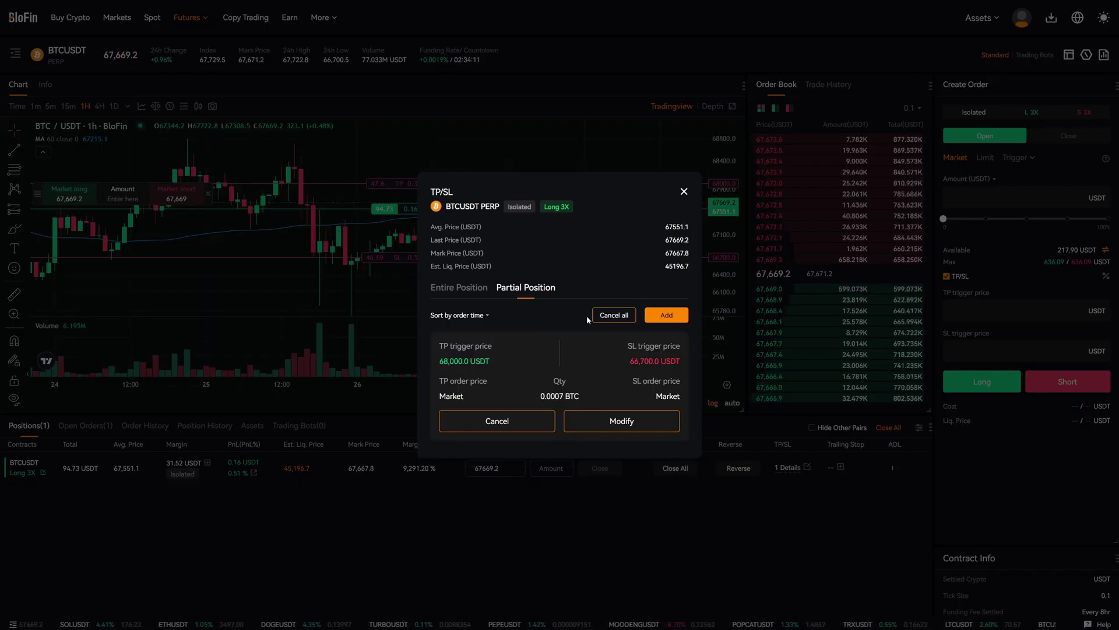
click(668, 317)
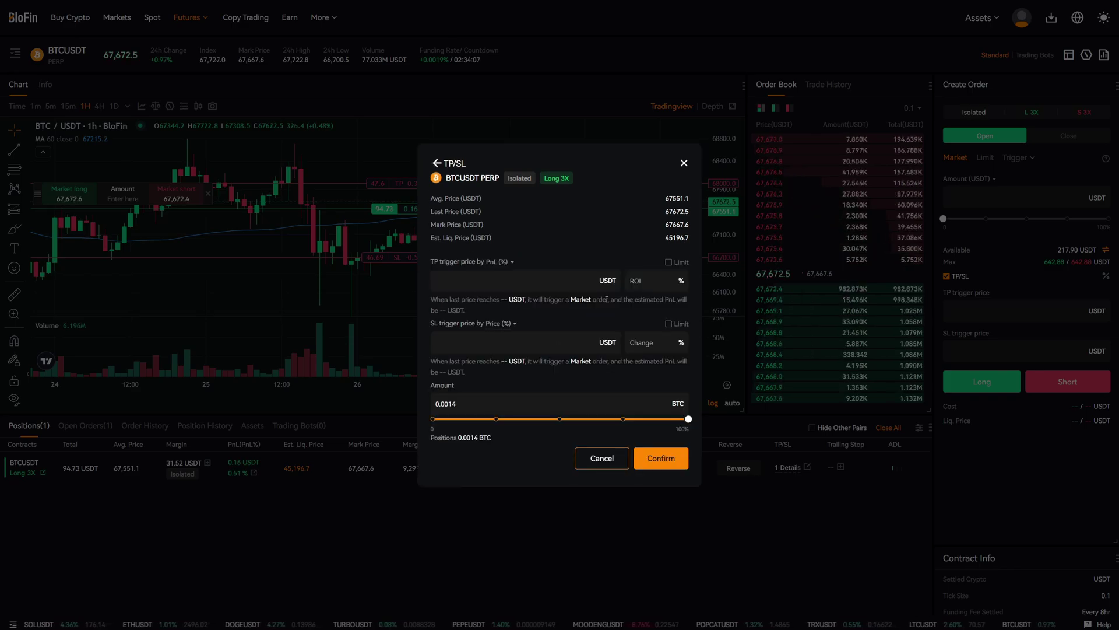
click(546, 282)
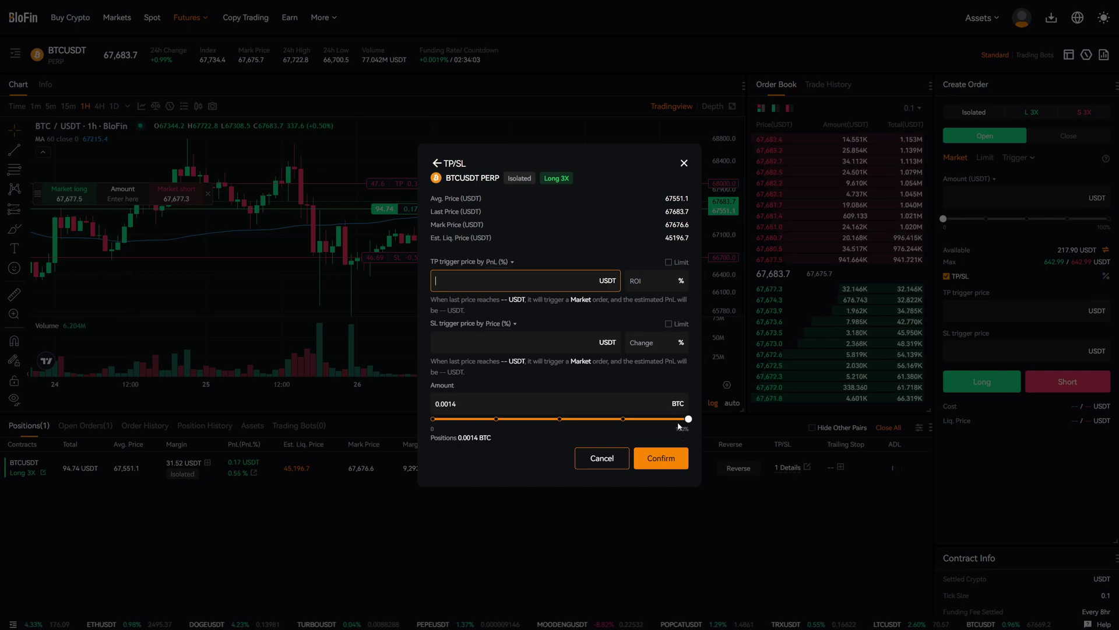
Step: Reduce the new TP/SL order's amount to 0.0007 BTC (50%), and restore it to the full 0.0014 BTC
drag(681, 423, 563, 424)
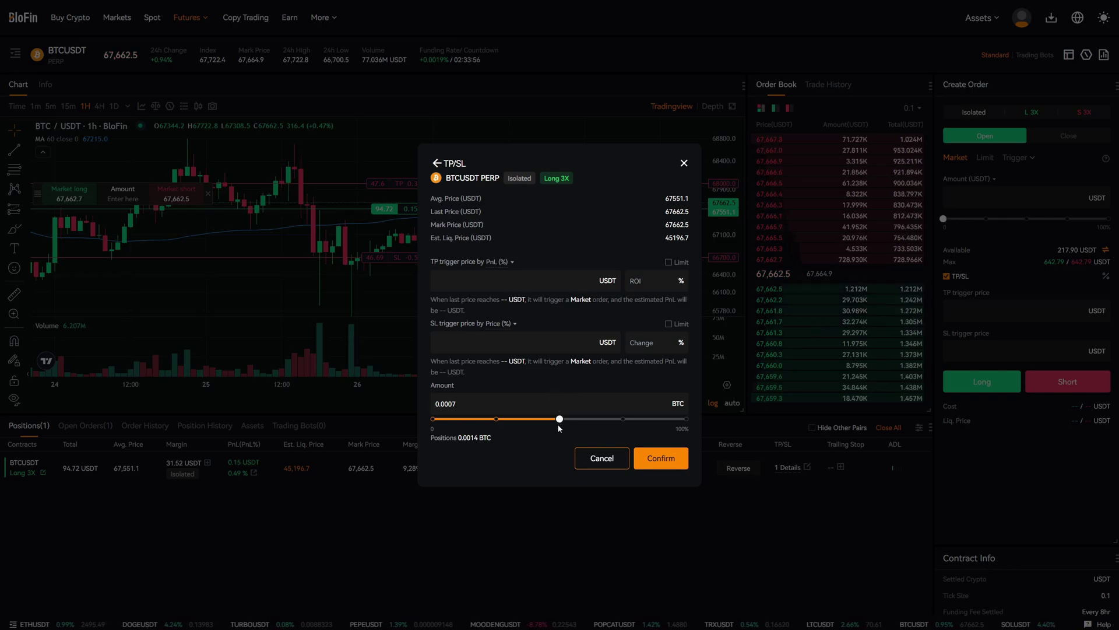
click(556, 420)
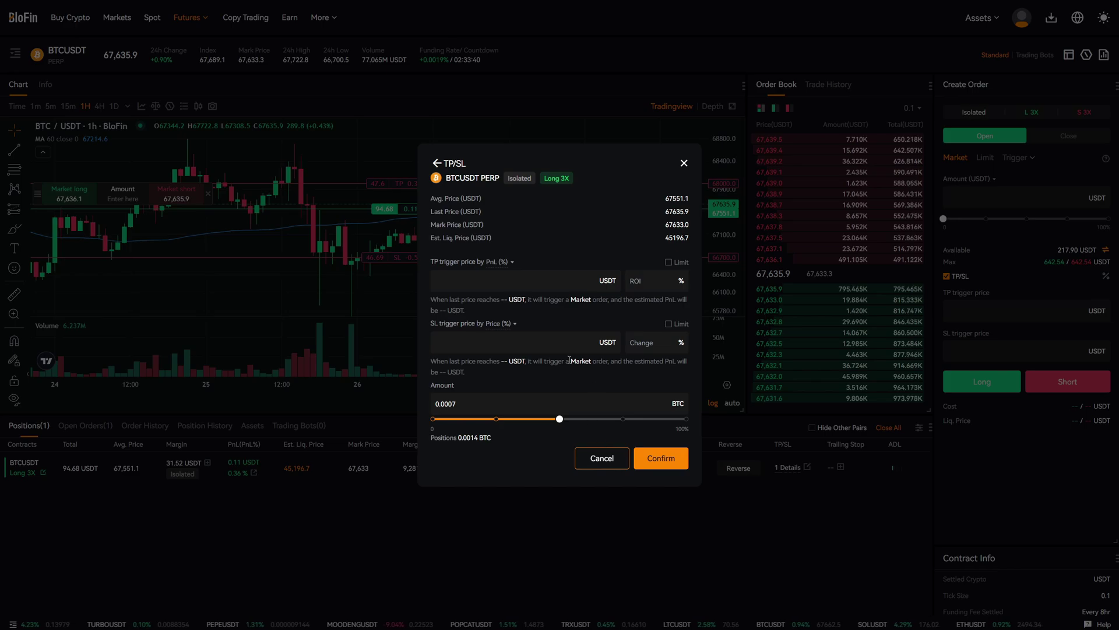
mouse_move(561, 421)
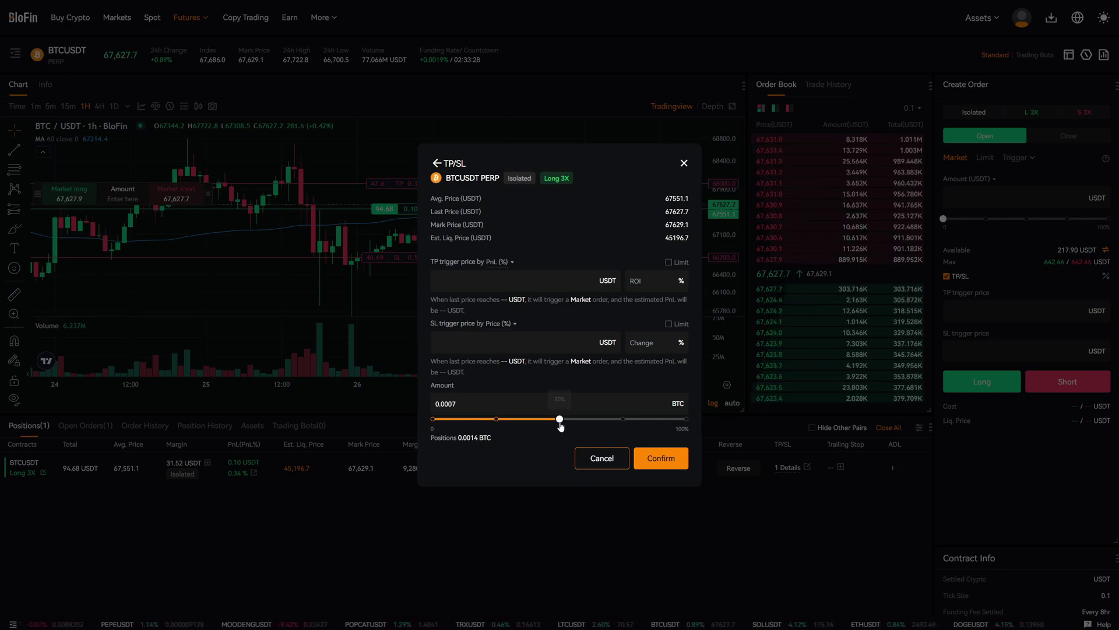
drag(560, 425, 694, 425)
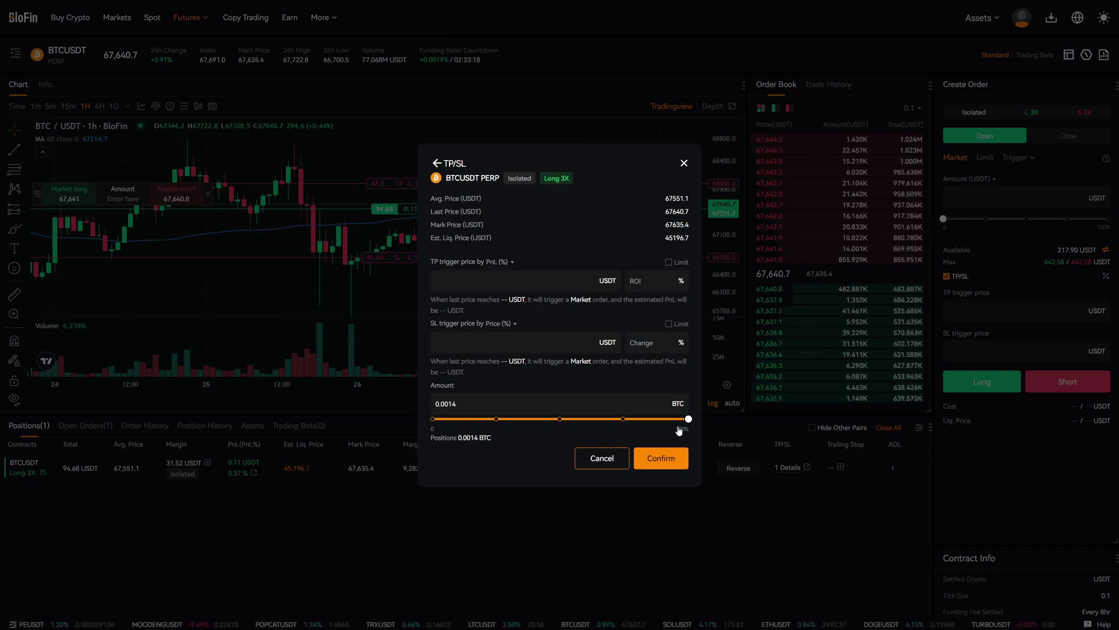
Step: Submit the new TP/SL order with take-profit trigger 69000 USDT, stop-loss trigger 66700 USDT and amount 0.0014 BTC
click(551, 281)
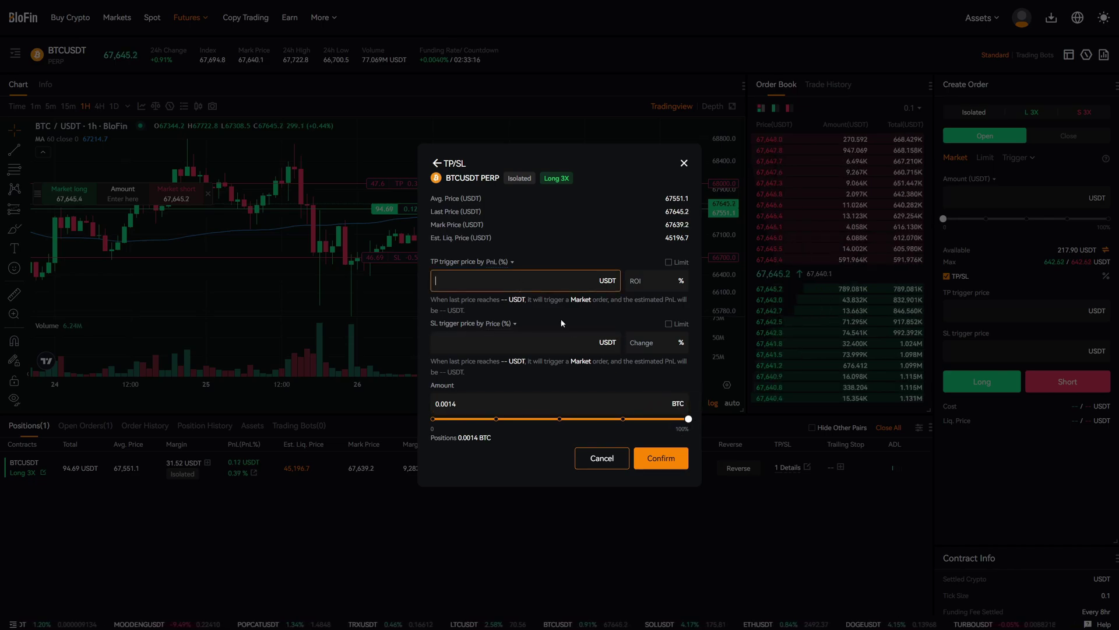
text(69000)
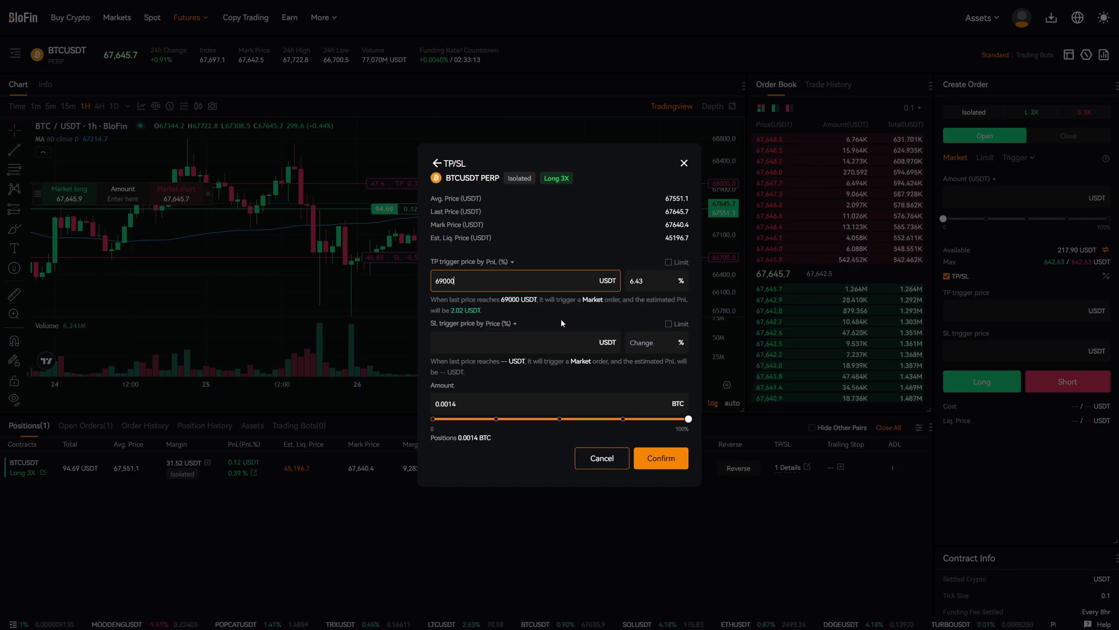
key(Tab)
key(Tab)
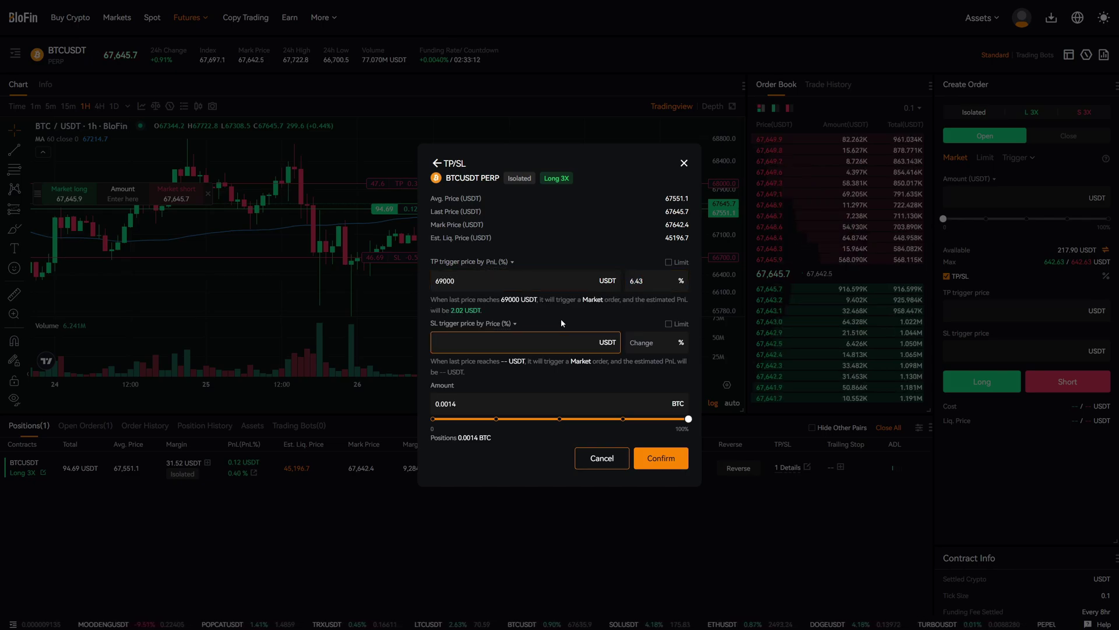
text(66700)
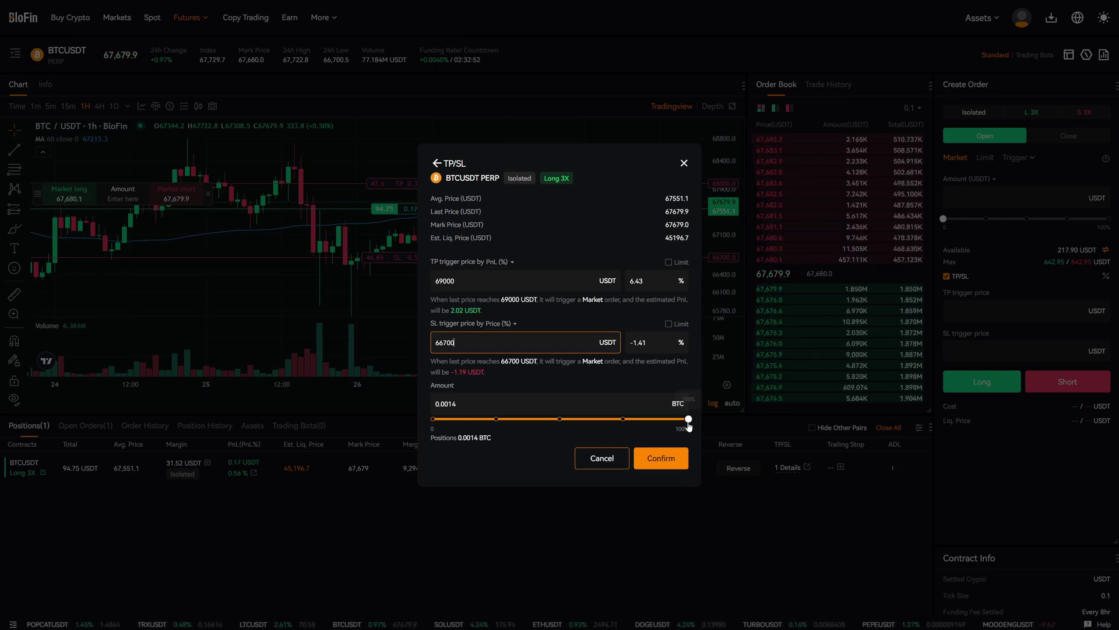
click(662, 458)
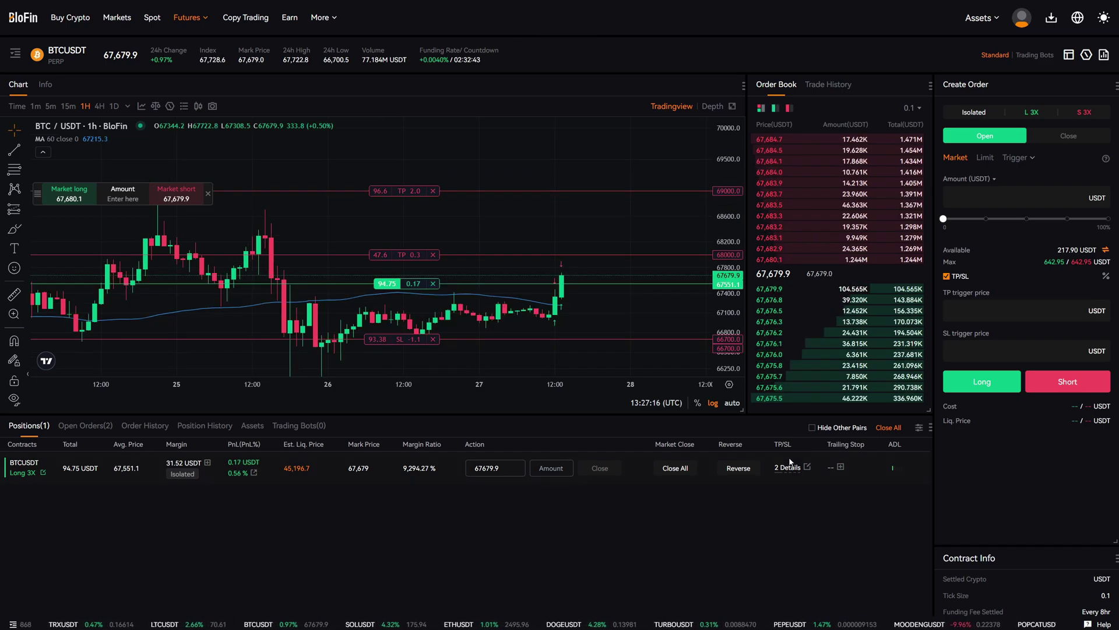
Step: Review the BTCUSDT position's partial TP/SL orders and start another entry
click(806, 466)
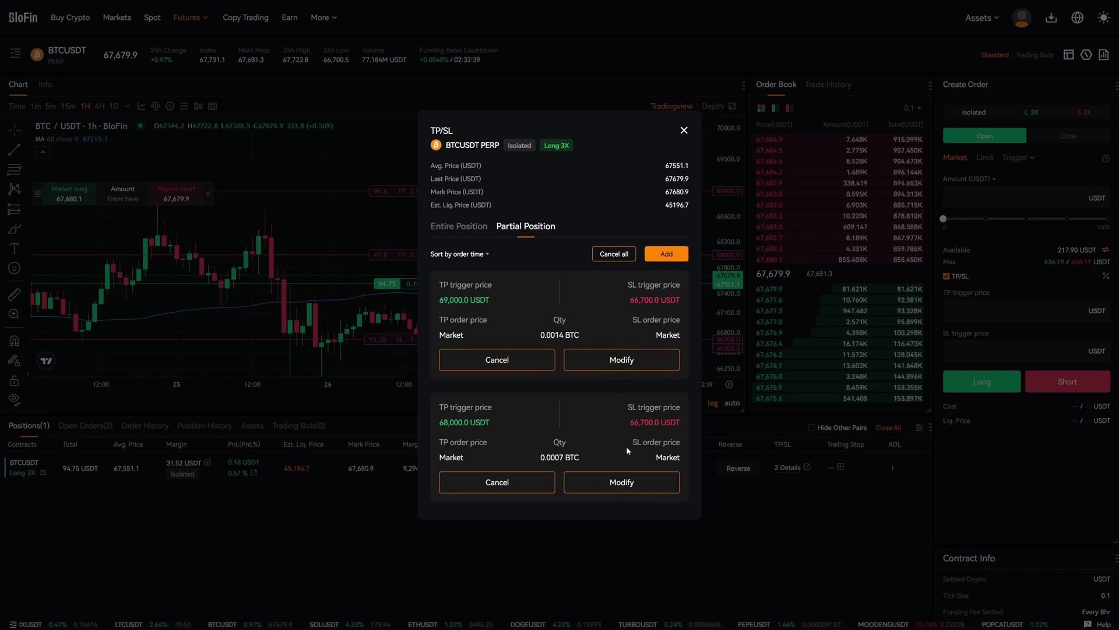
click(665, 254)
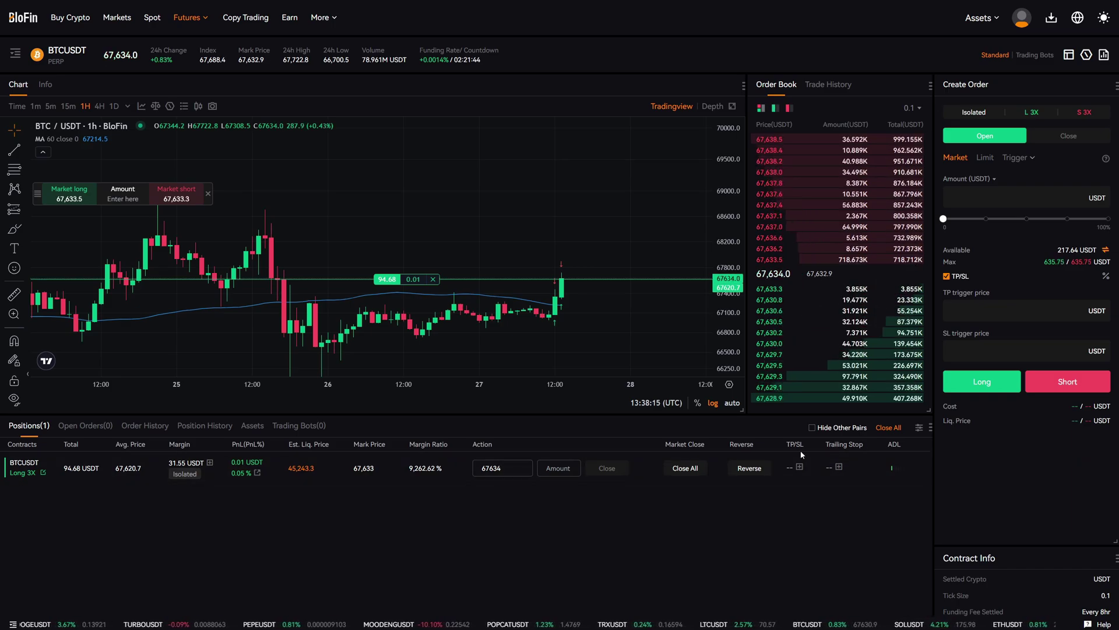
Step: Open the BTCUSDT position's Trailing Stop settings and examine the Variance and Activation price options
click(839, 467)
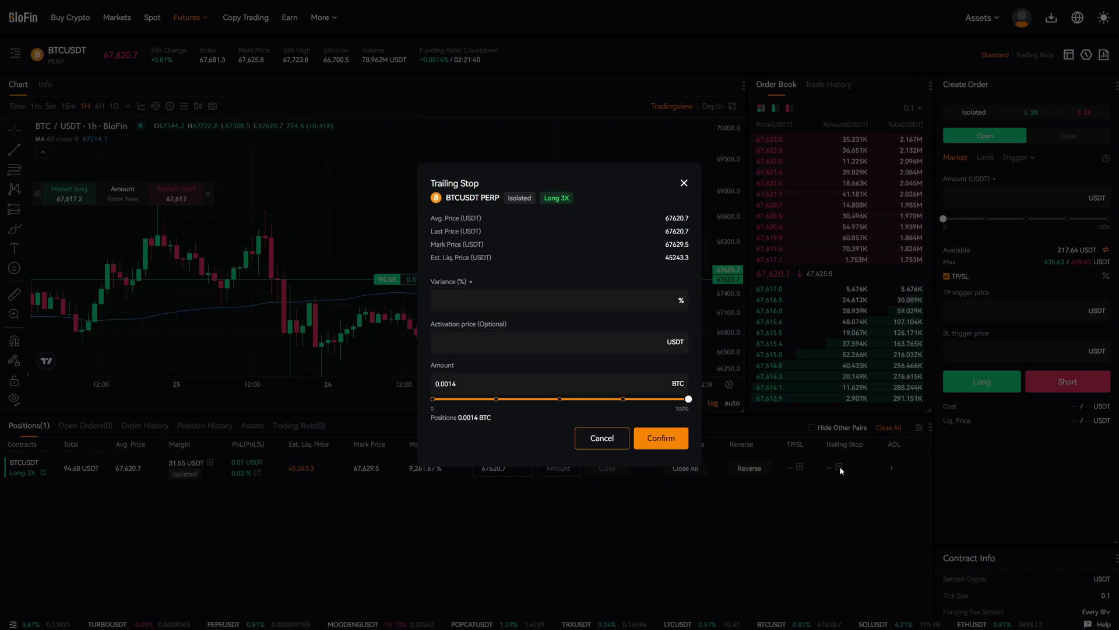
click(587, 308)
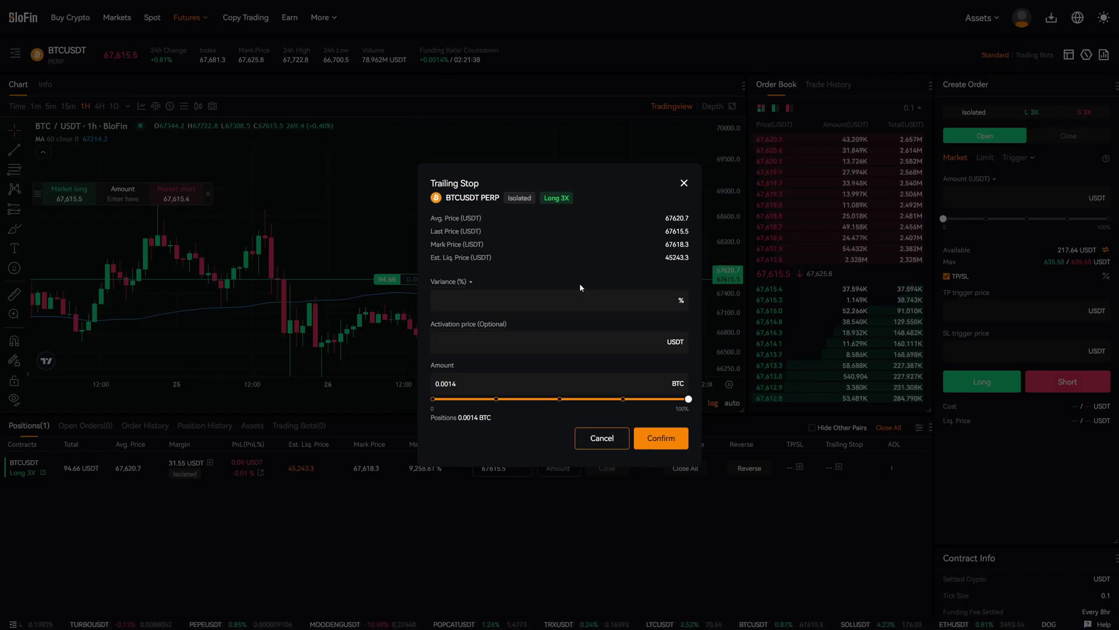
click(510, 285)
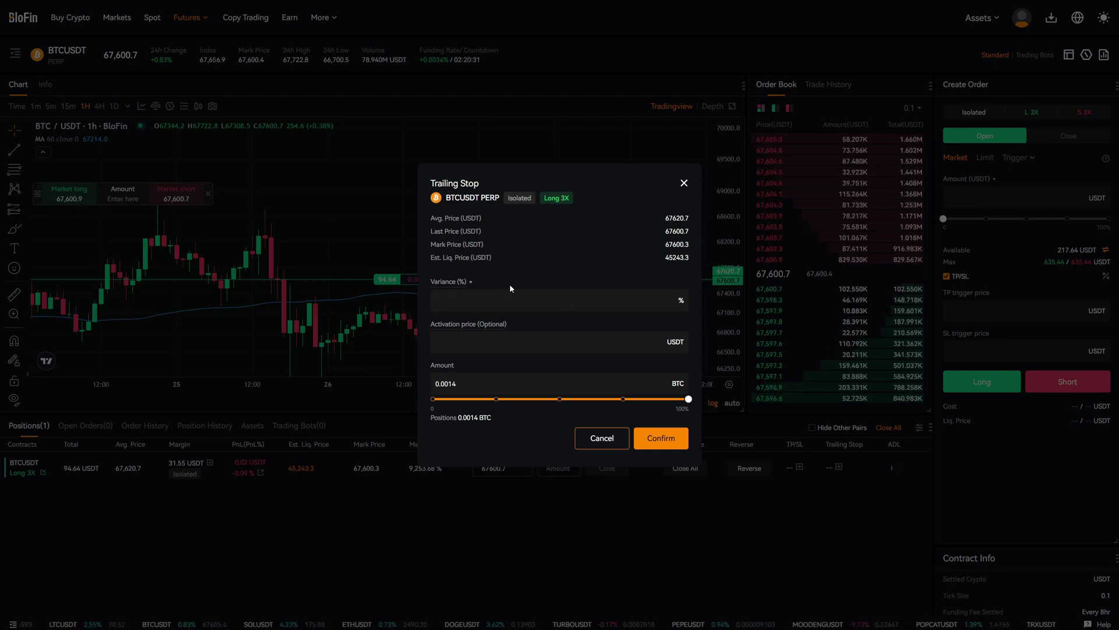
click(478, 339)
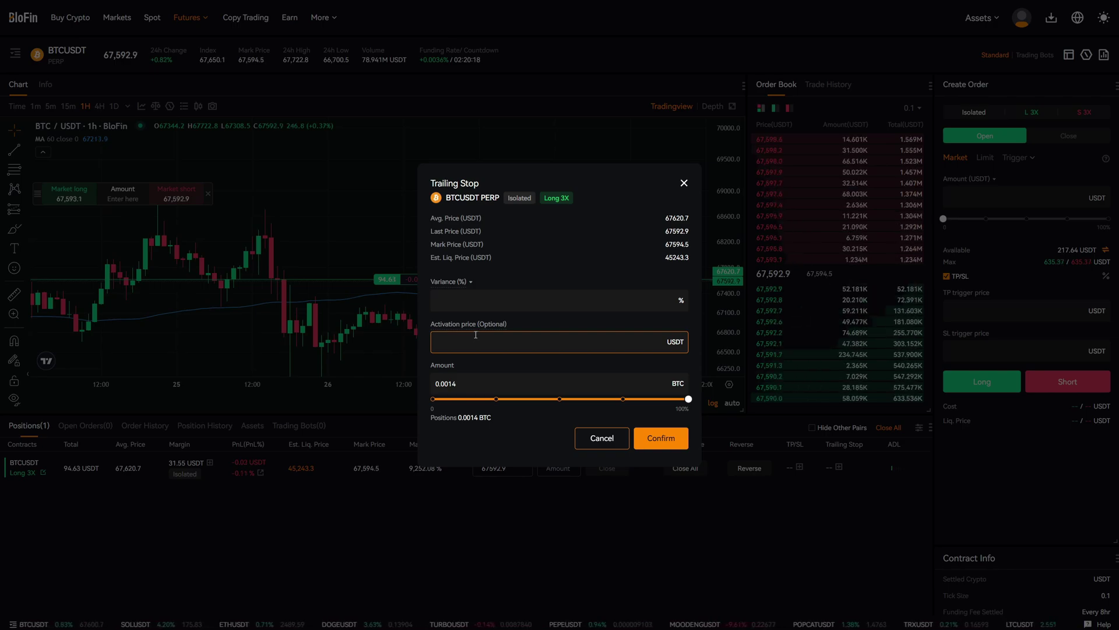
click(466, 328)
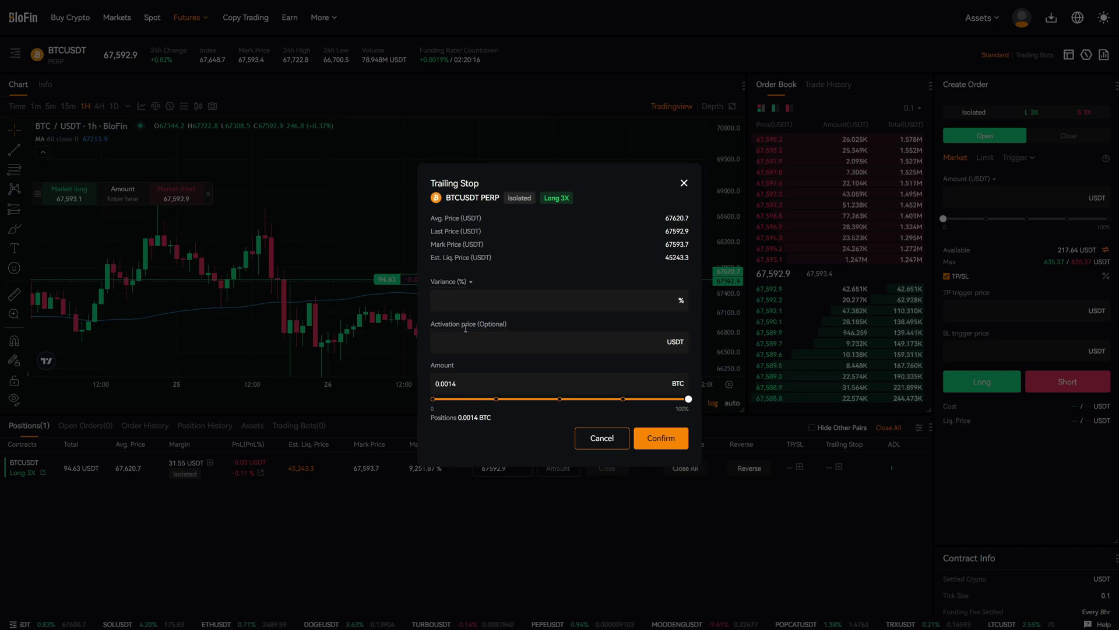
click(484, 338)
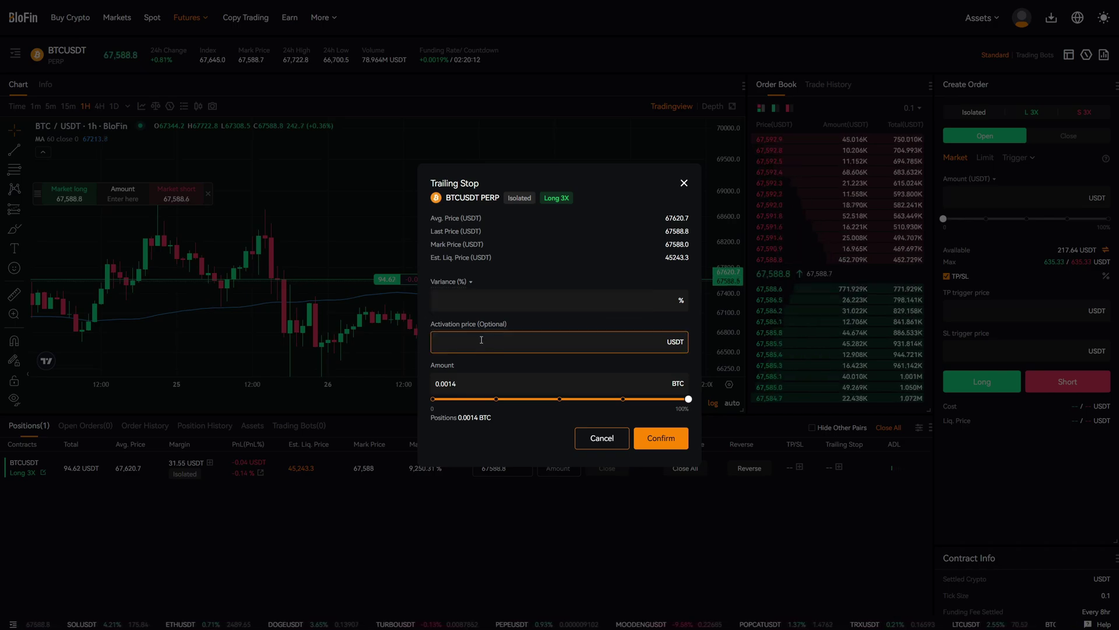
click(487, 324)
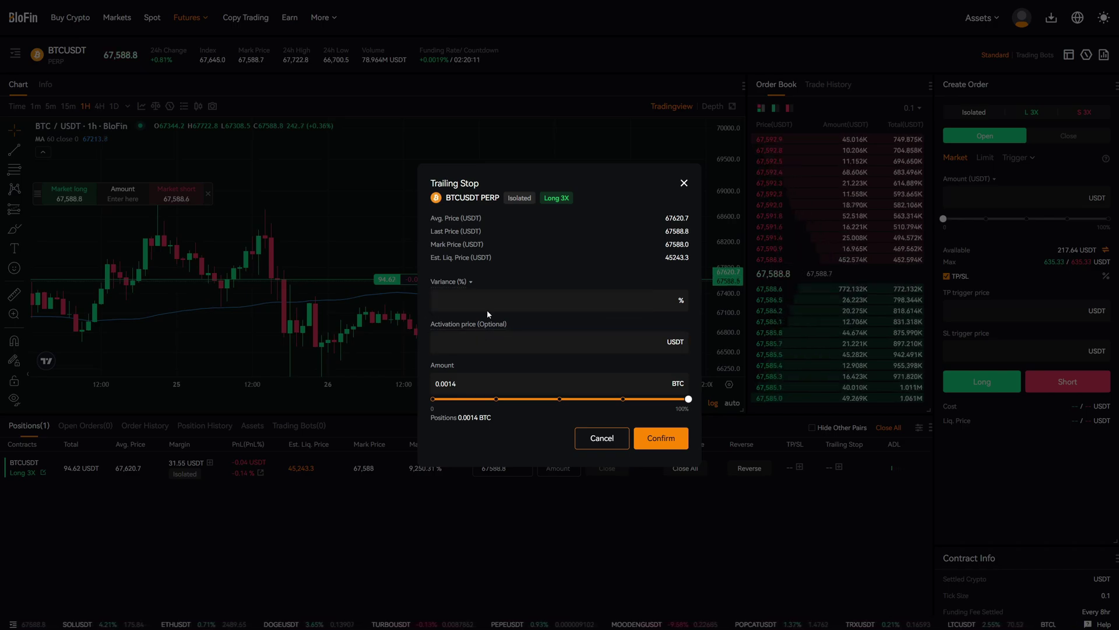
click(531, 298)
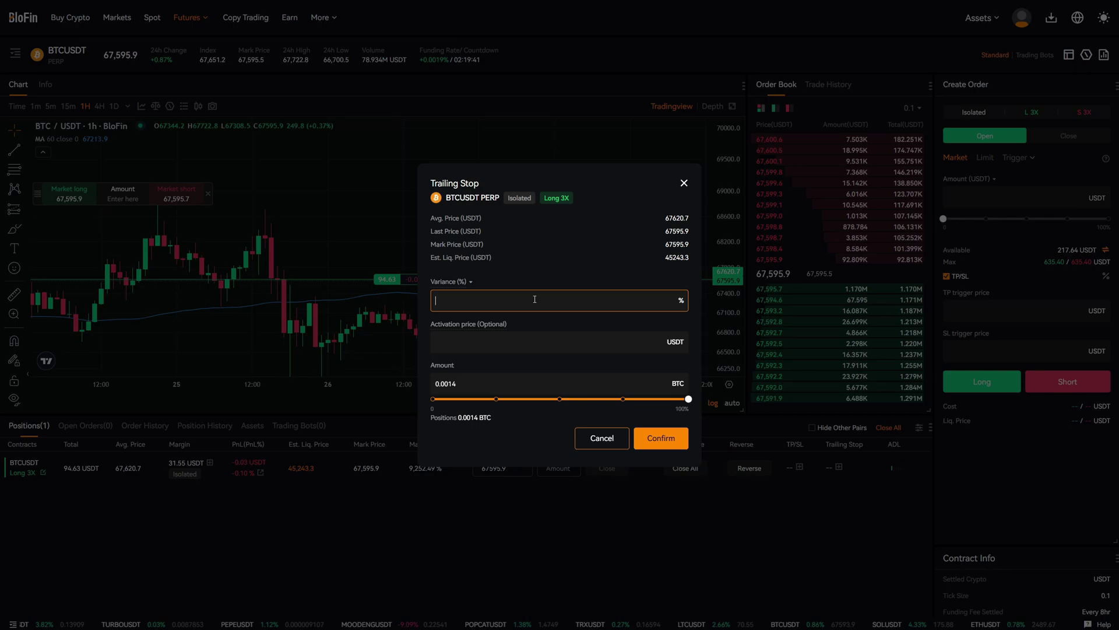
Step: Submit the trailing stop with activation price 70000 USDT, variance 10% and amount 0.0014 BTC
click(443, 344)
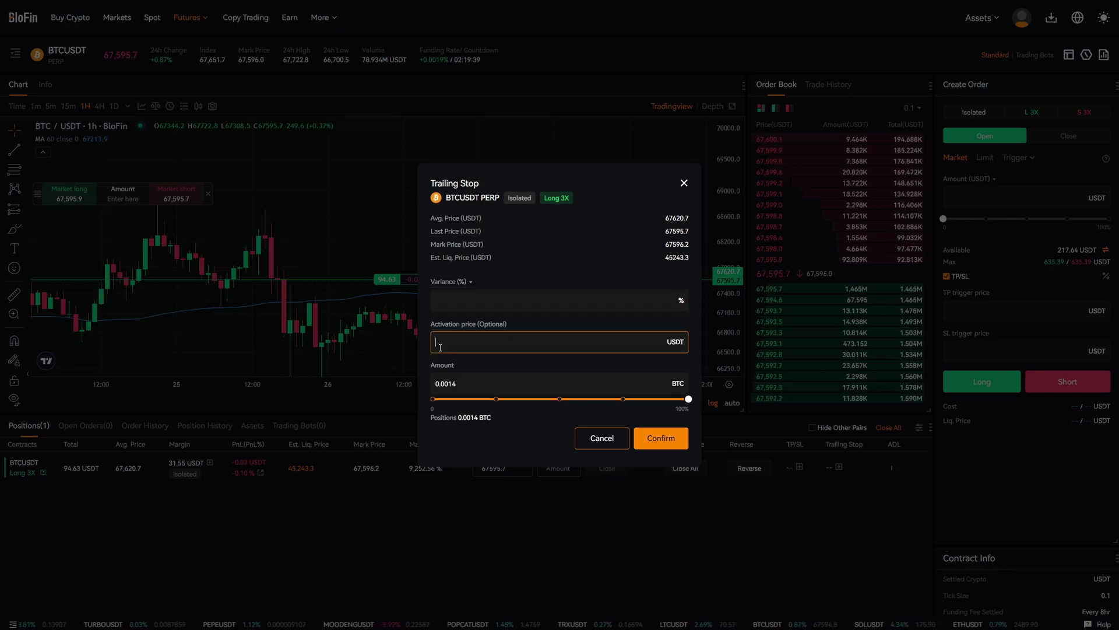
text(70000)
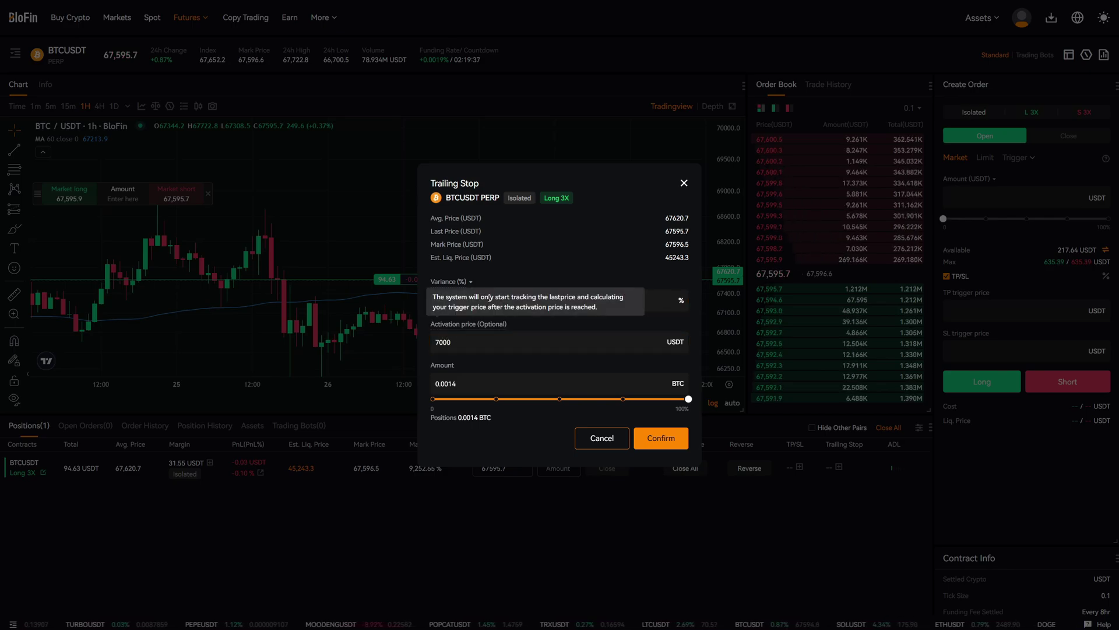
mouse_move(526, 306)
click(647, 297)
text(10)
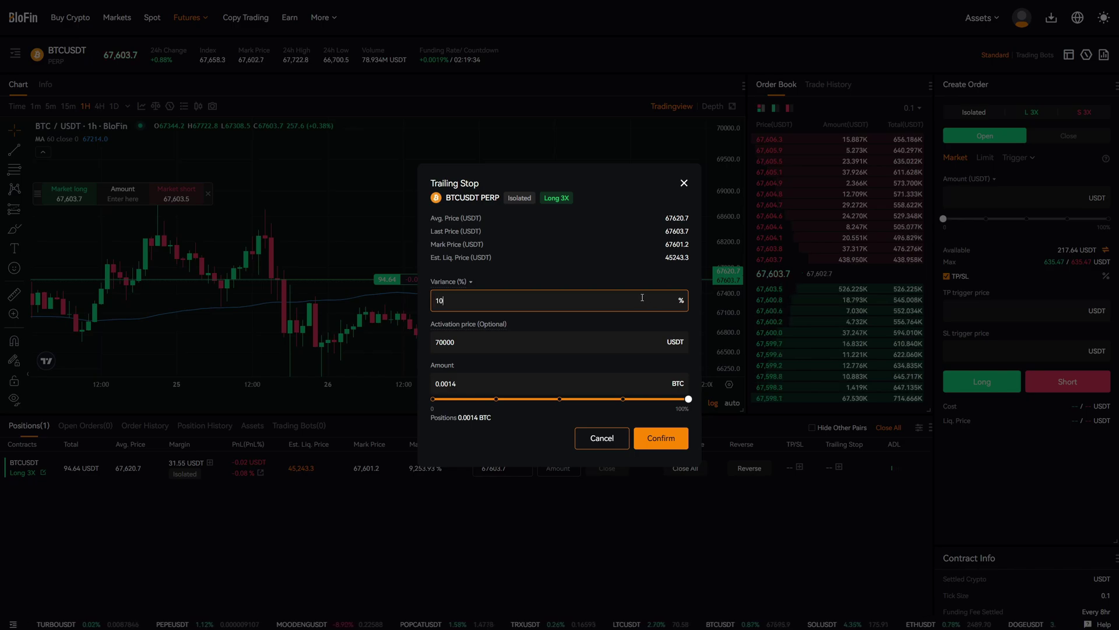
click(597, 280)
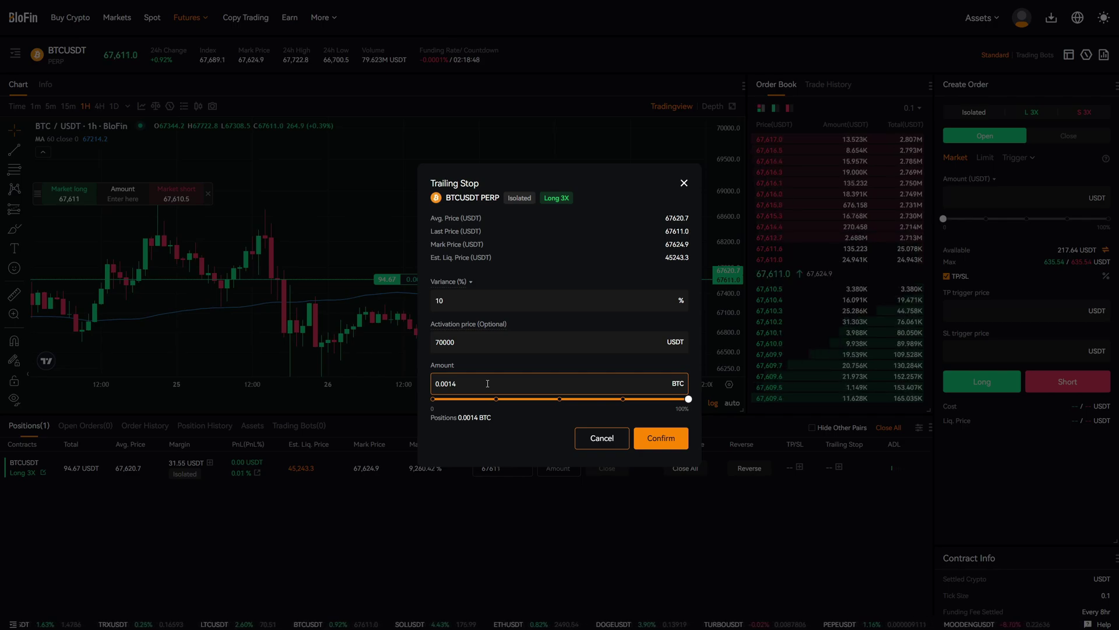
click(663, 441)
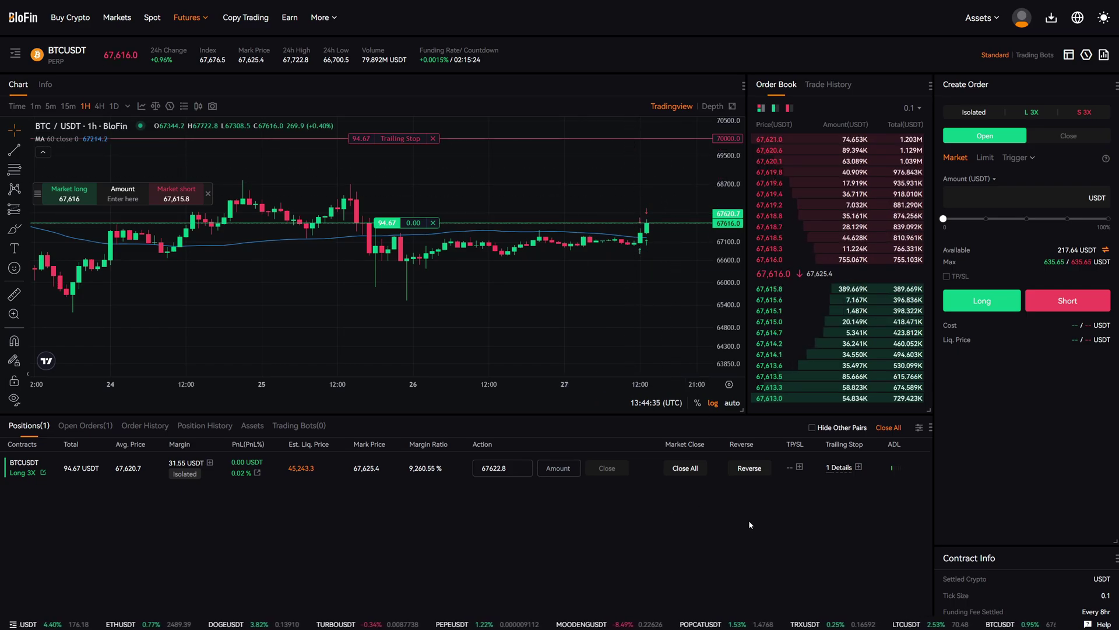
Step: Cancel the trailing stop order from its line on the chart
click(859, 467)
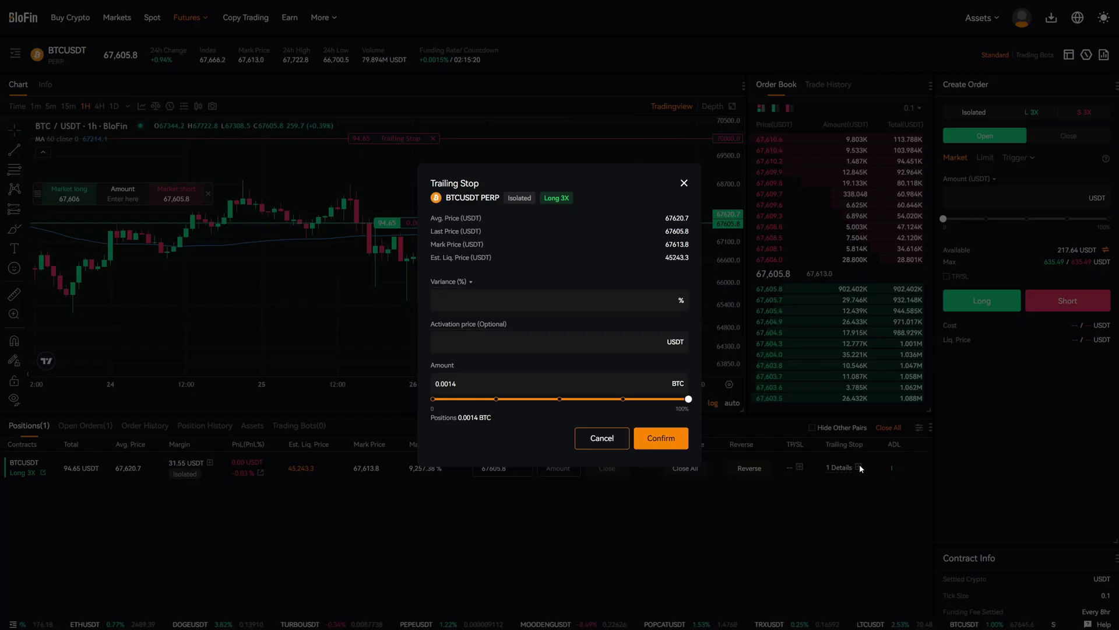
click(685, 184)
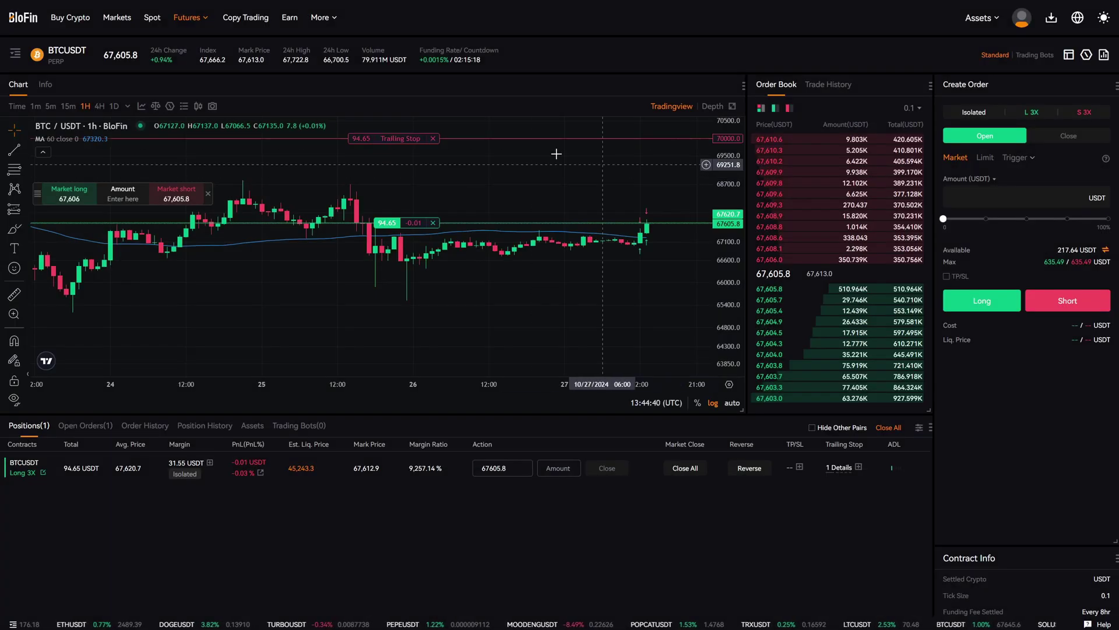
click(432, 139)
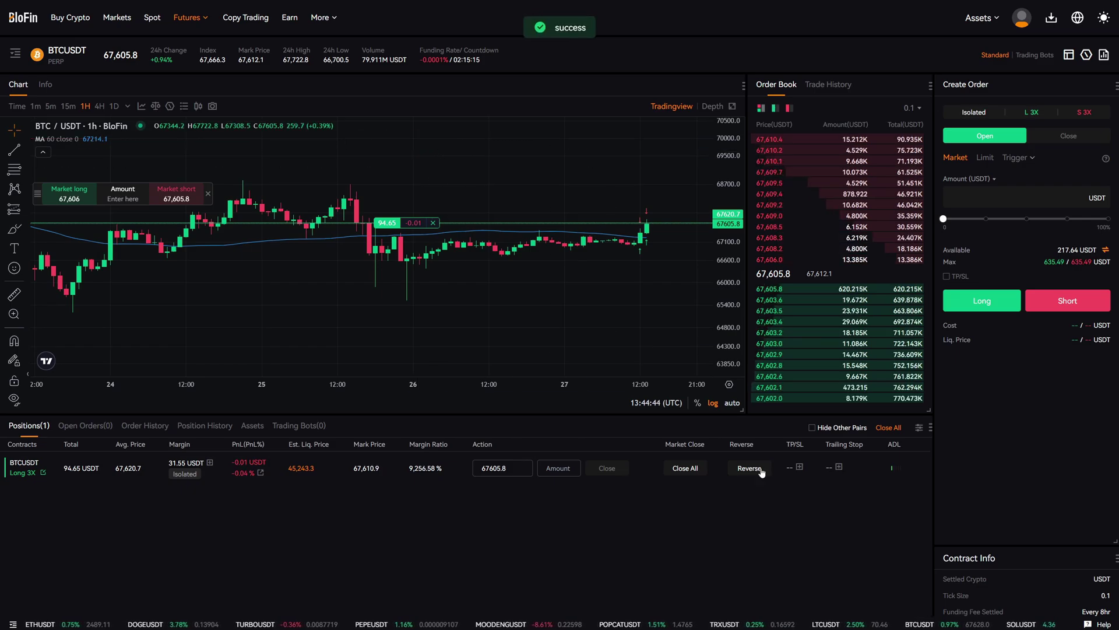
Step: Submit a trailing stop for the BTCUSDT position with variance 1%, no activation price and amount 0.0014 BTC, and inspect its chart line
click(839, 466)
click(493, 301)
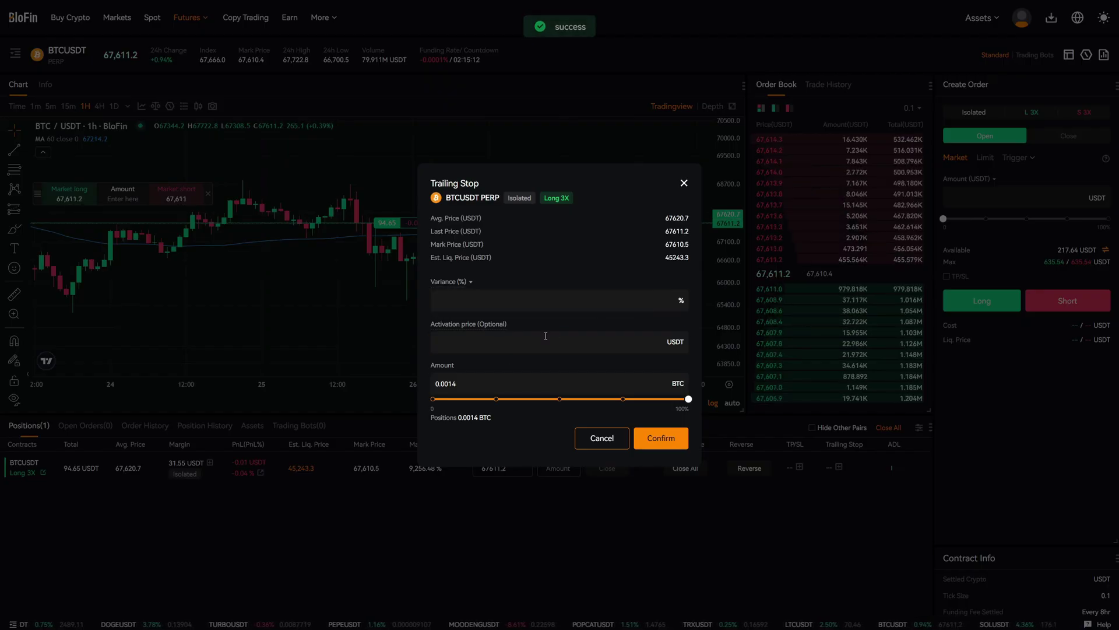
text(1)
click(662, 442)
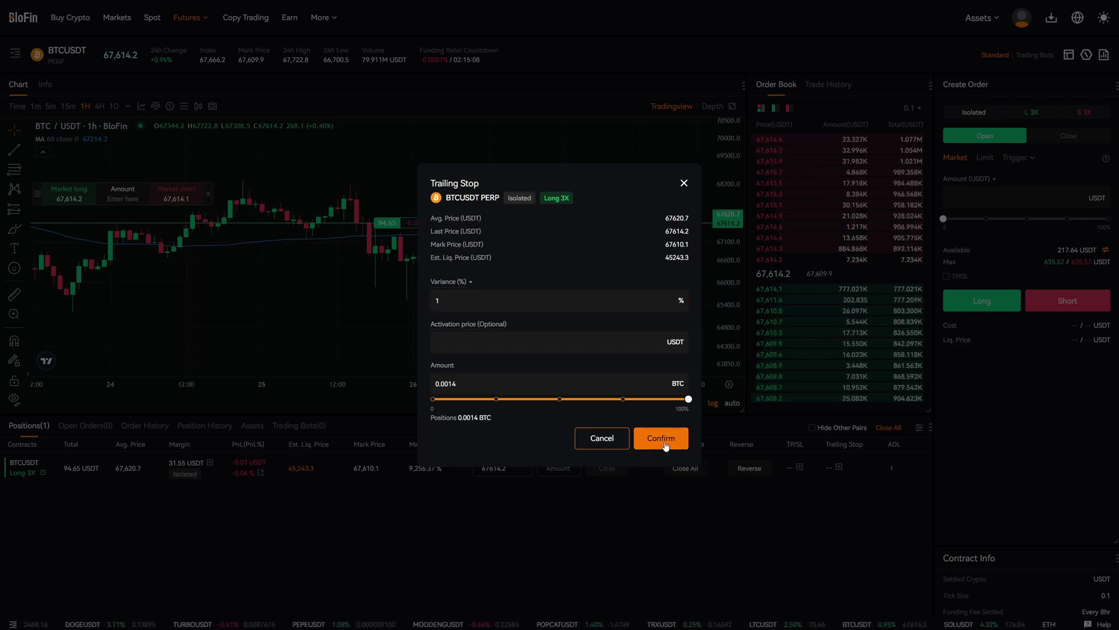
click(664, 445)
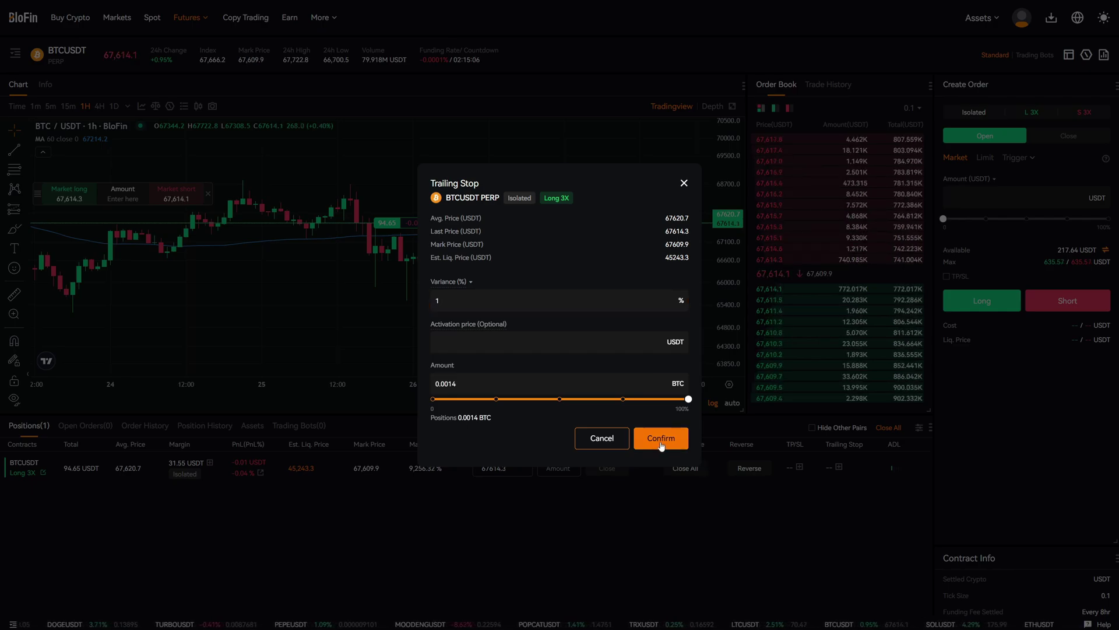
scroll(645, 227, up, 3)
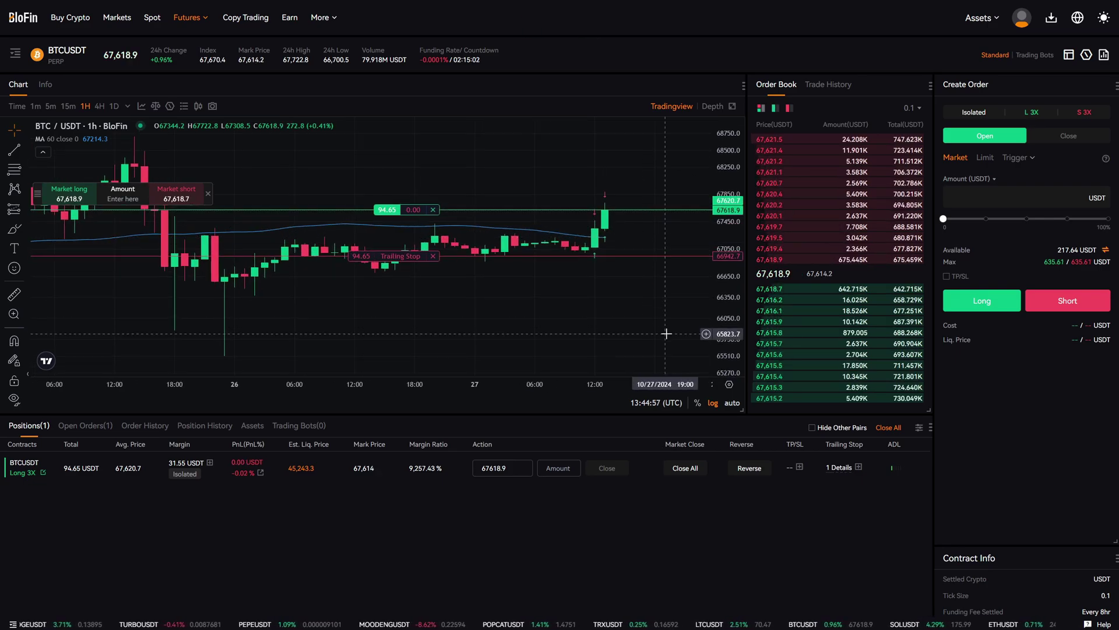
scroll(670, 320, right, 1)
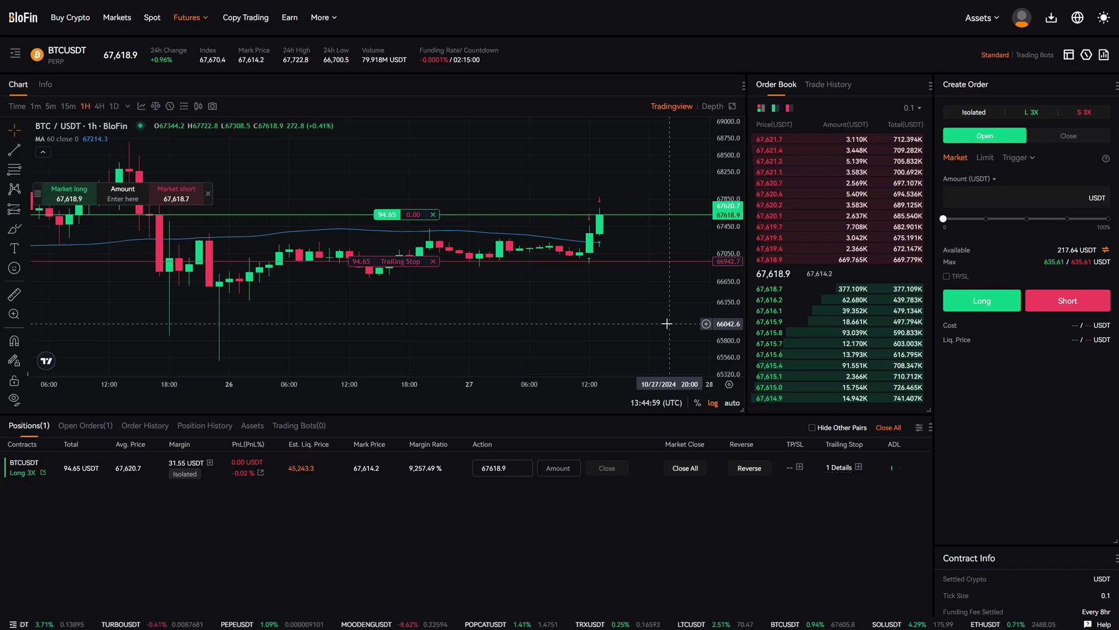
scroll(663, 328, right, 2)
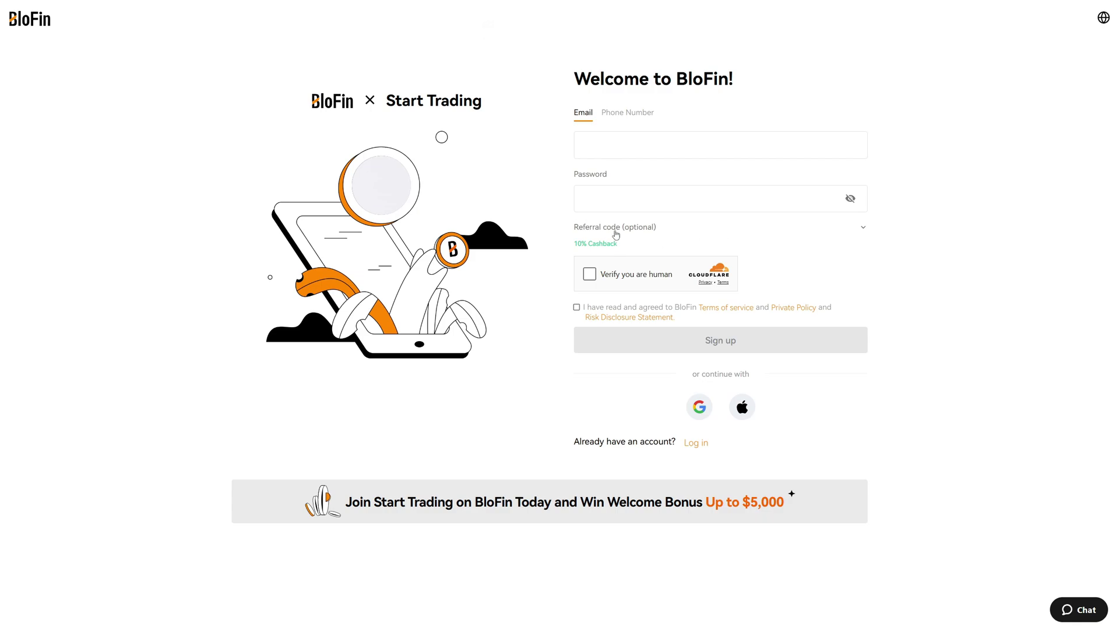
mouse_move(618, 244)
mouse_down()
mouse_move(585, 226)
mouse_move(577, 241)
mouse_move(618, 241)
mouse_up()
click(613, 248)
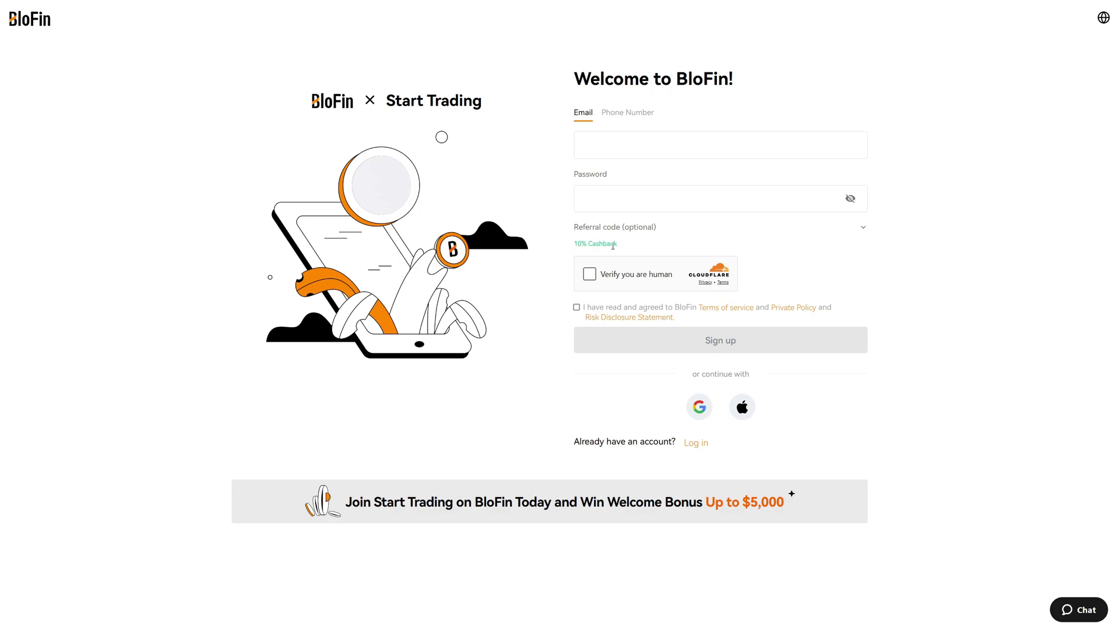